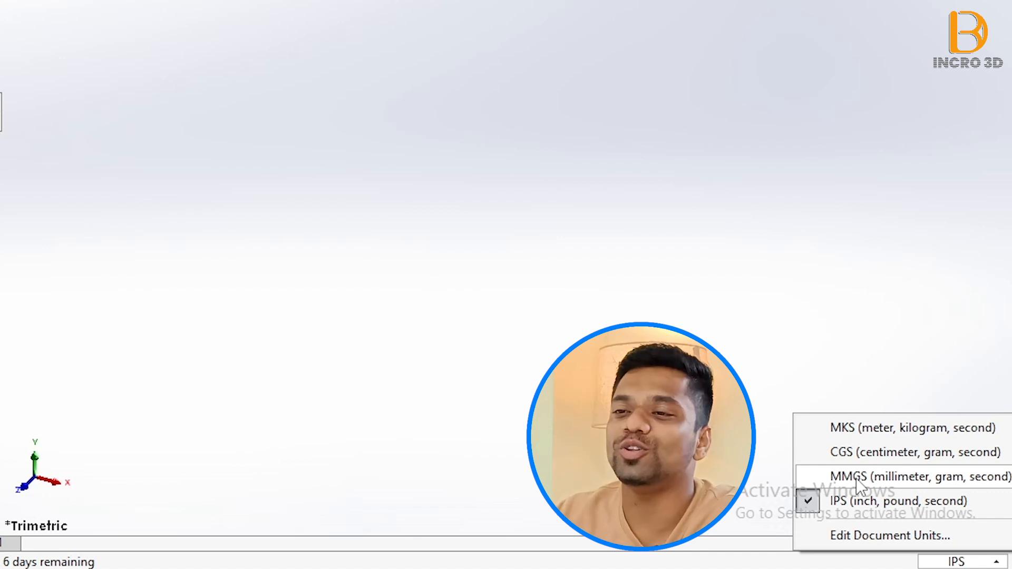
# Set the document units to MMGS (millimeter, gram, second) and start a sketch on the Front Plane.
pyautogui.click(856, 479)
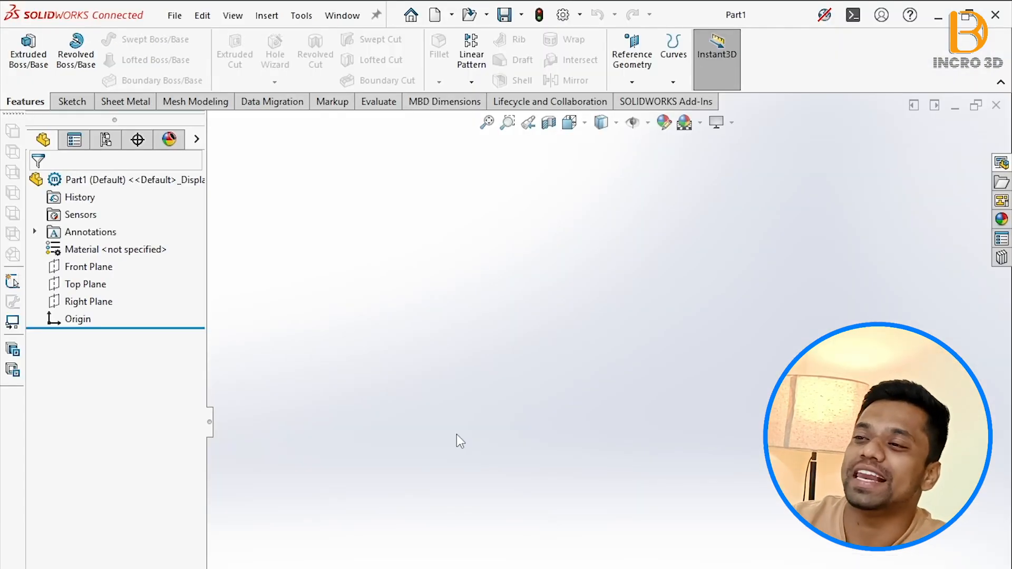
pyautogui.click(72, 101)
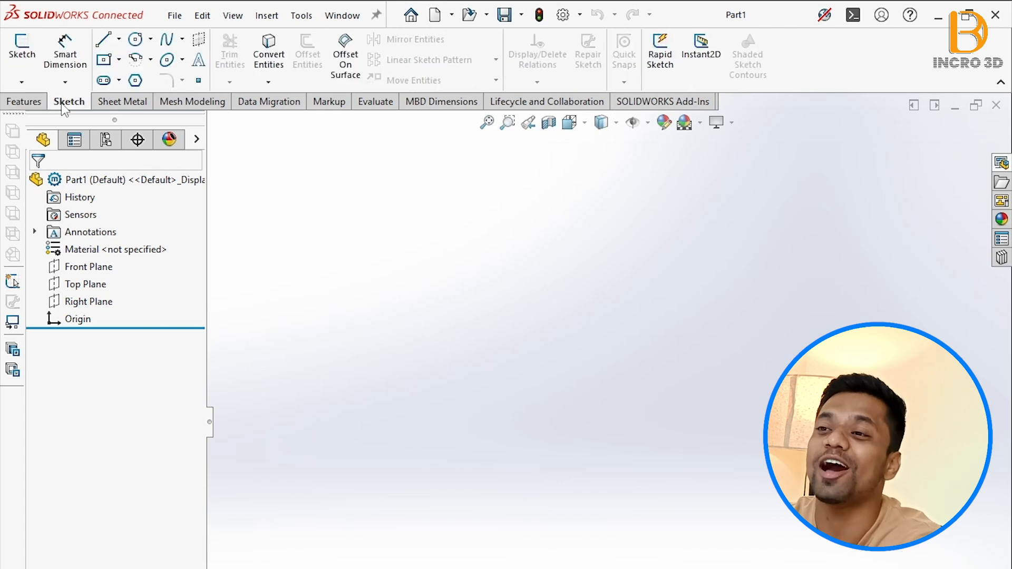
pyautogui.click(19, 55)
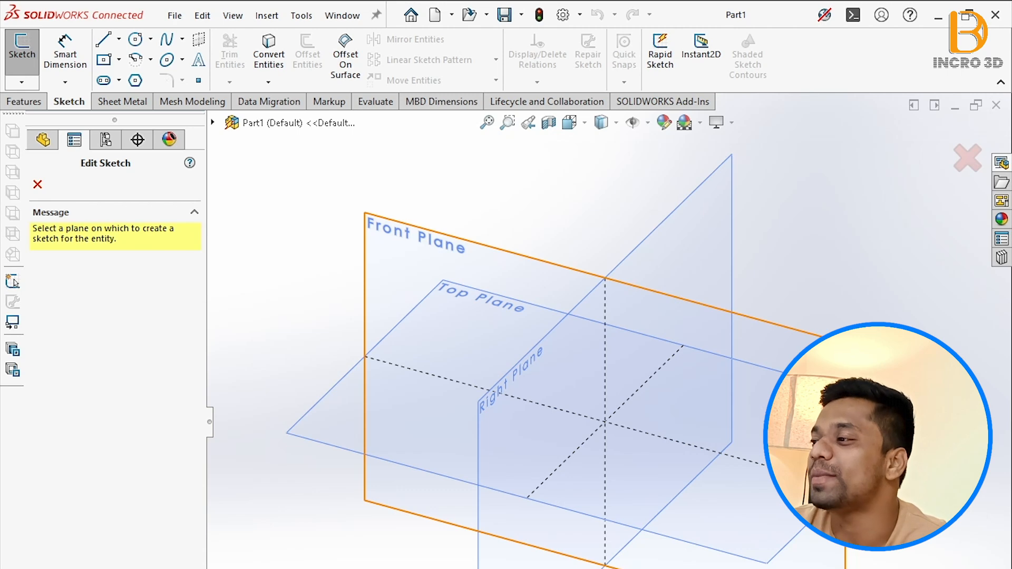
pyautogui.click(659, 482)
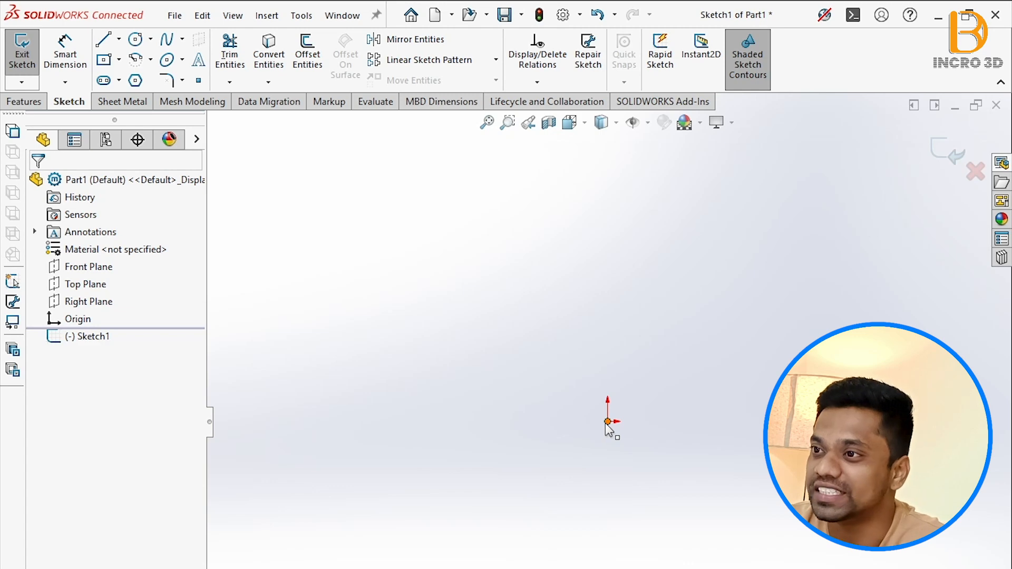
# Sketch a center rectangle about 69 mm high, centred on the origin.
pyautogui.click(118, 59)
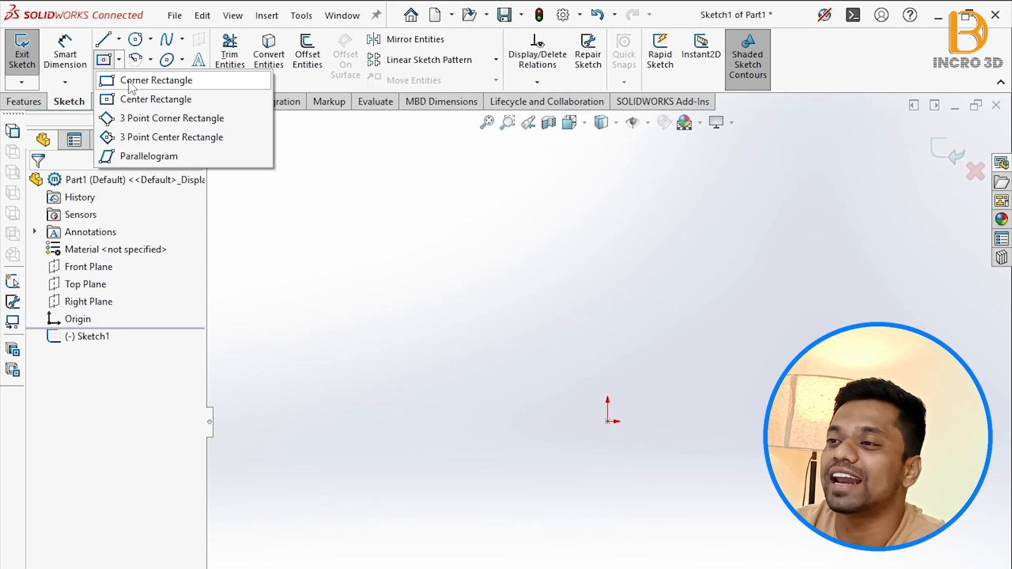
pyautogui.click(132, 100)
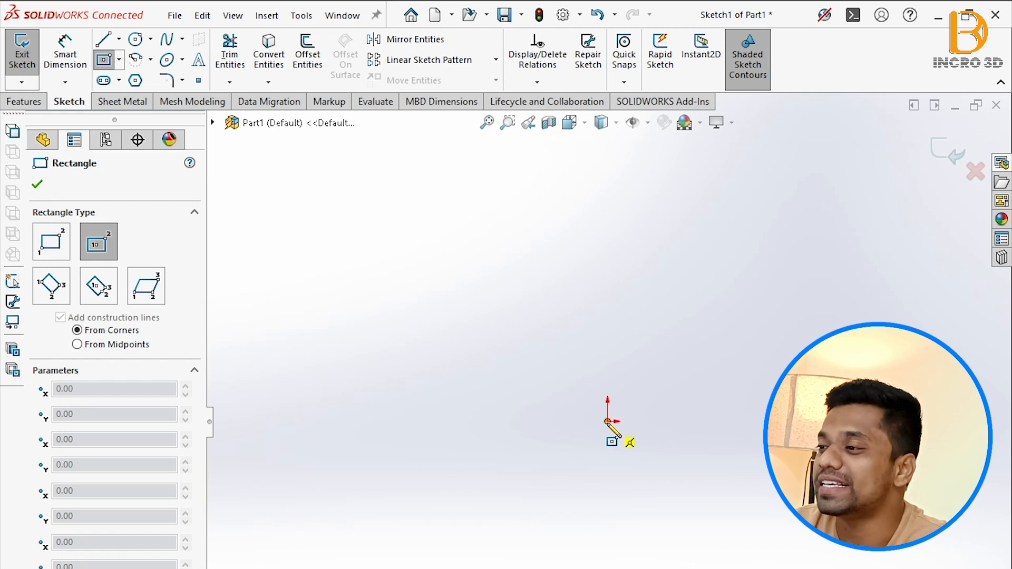
pyautogui.click(607, 421)
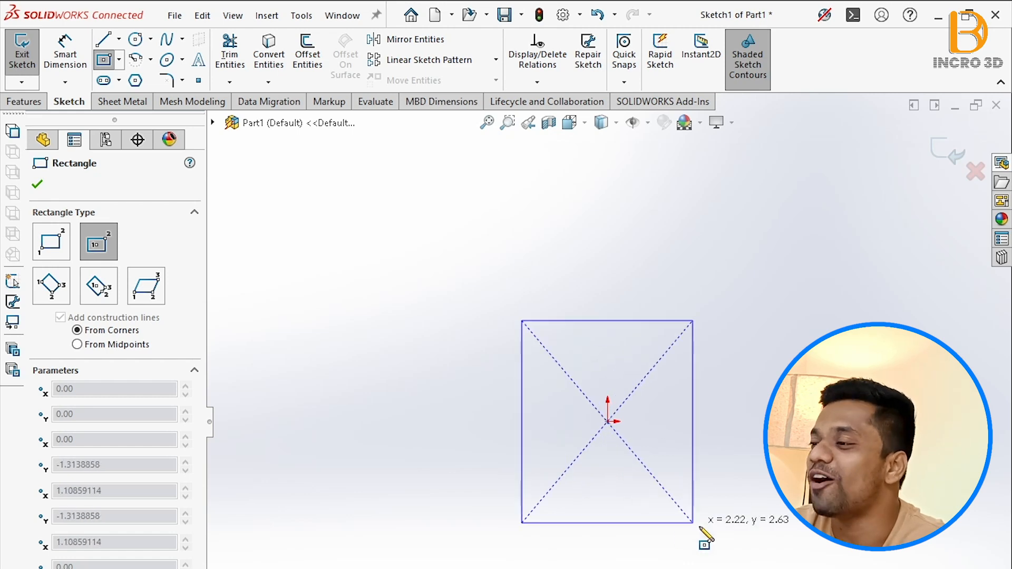
pyautogui.click(769, 526)
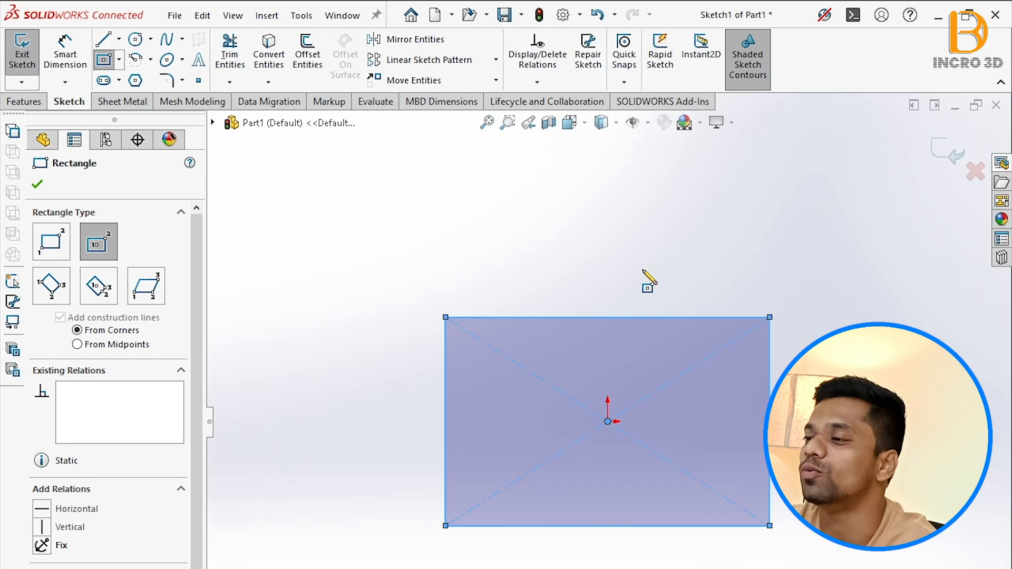
pyautogui.press('Escape')
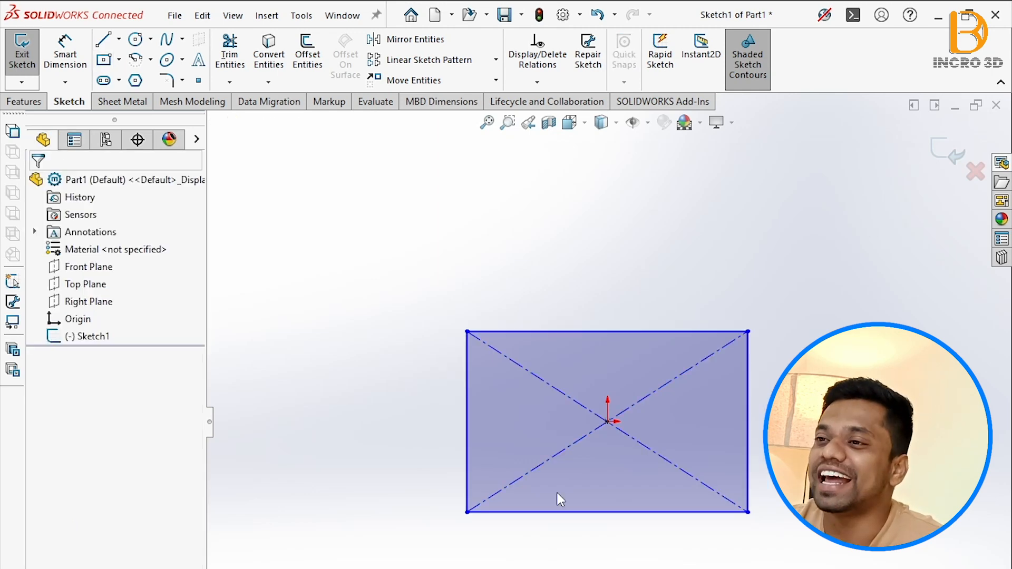
# Dimension the rectangle's vertical side to 40 mm.
pyautogui.click(66, 56)
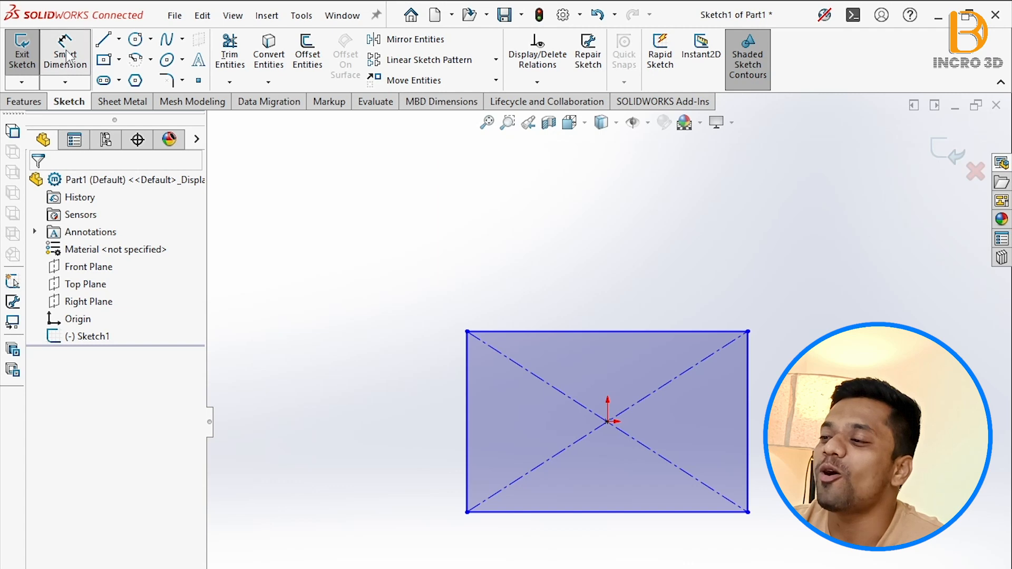
pyautogui.click(468, 395)
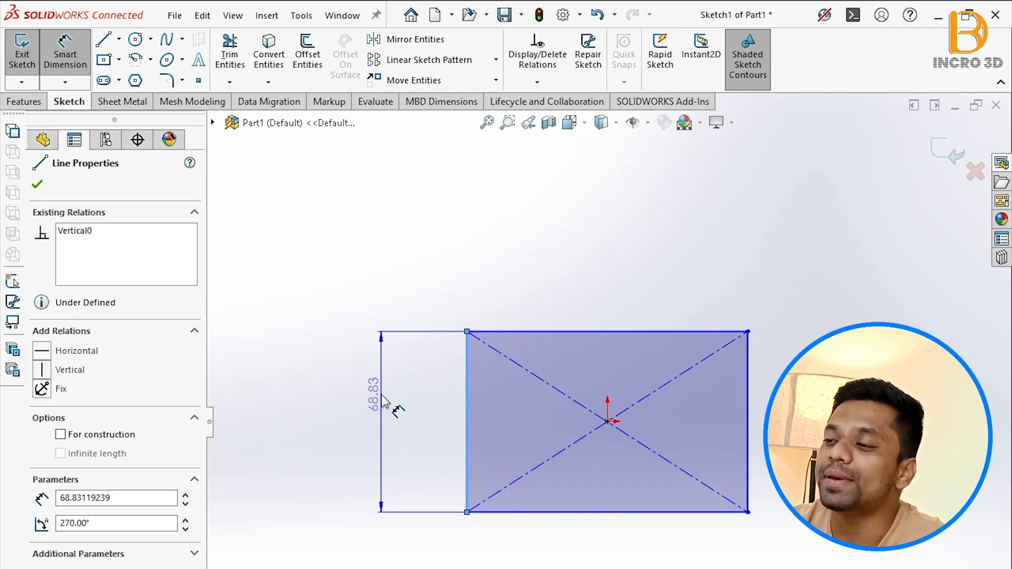
pyautogui.click(383, 400)
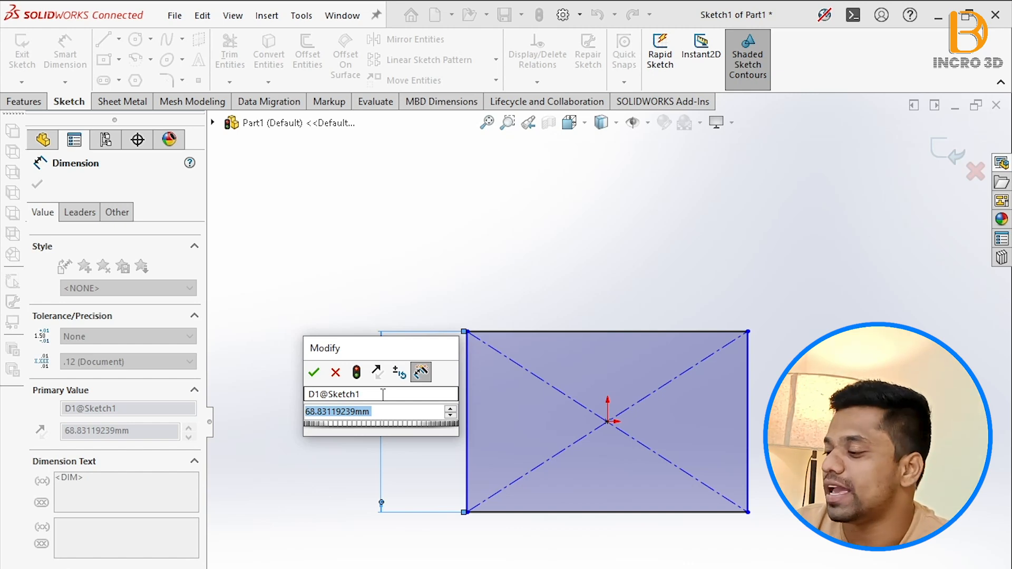
pyautogui.write('40')
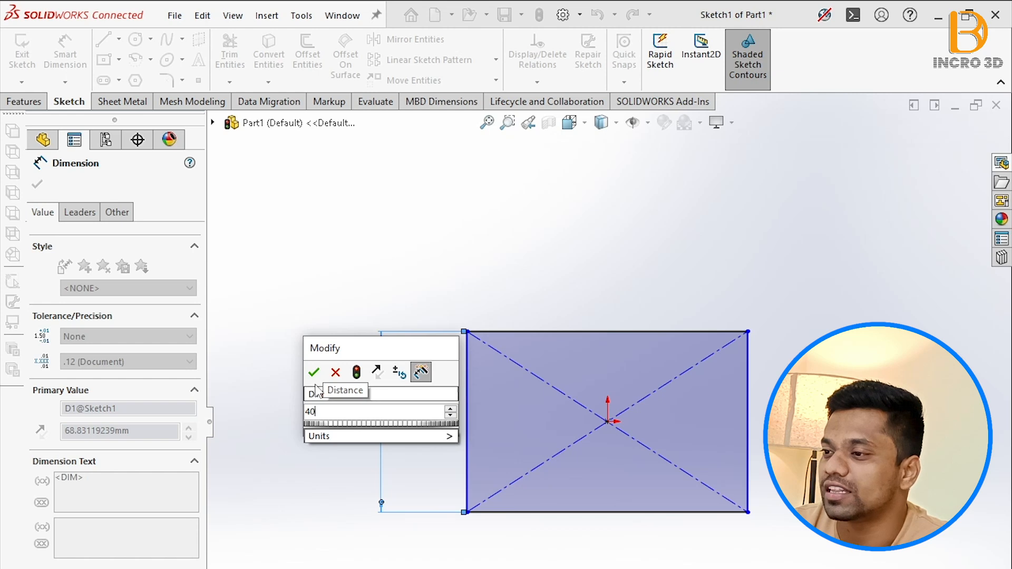
pyautogui.click(314, 372)
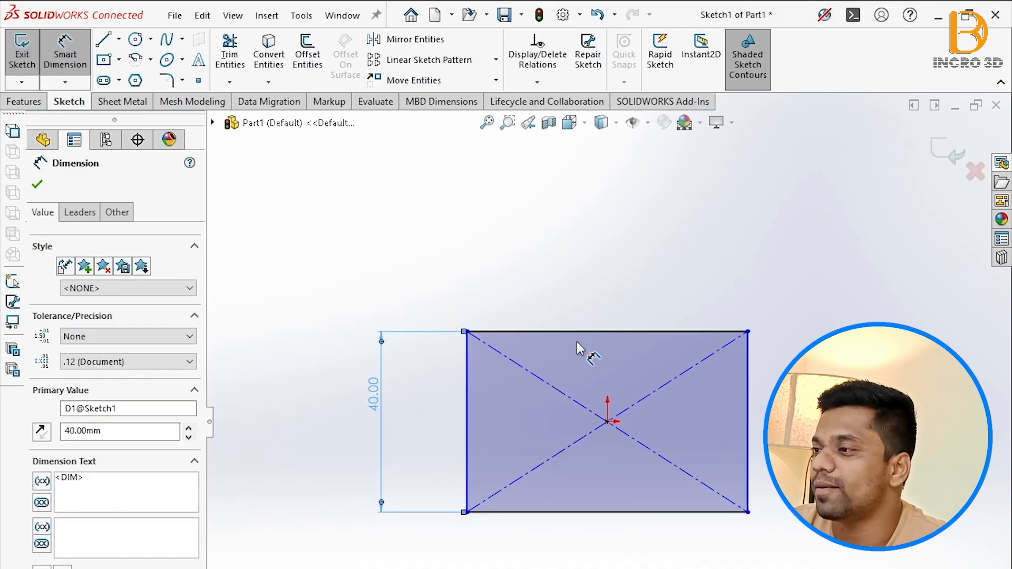
# Dimension the rectangle's upper horizontal side to 60 mm.
pyautogui.click(589, 333)
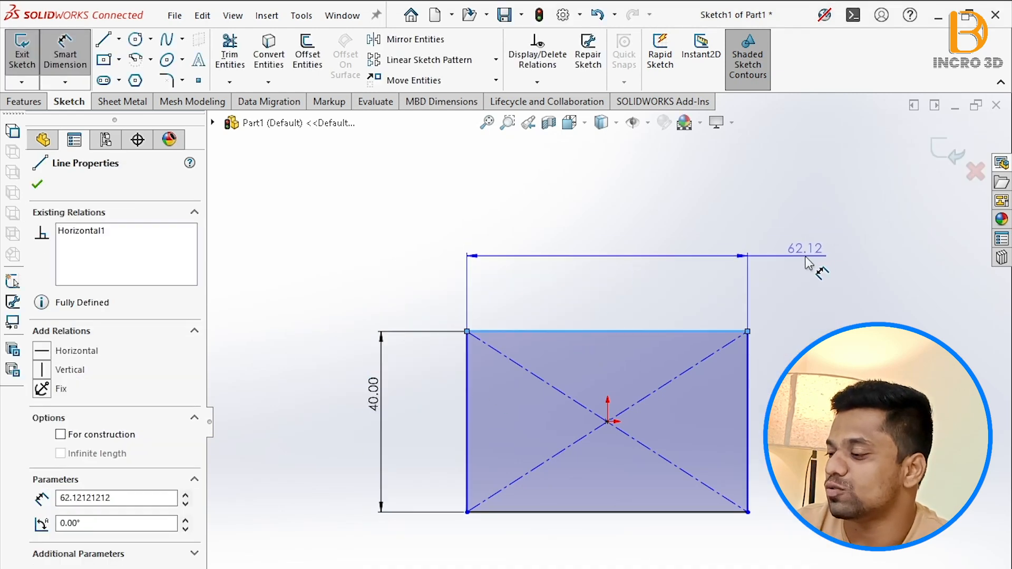
pyautogui.click(813, 267)
pyautogui.write('60')
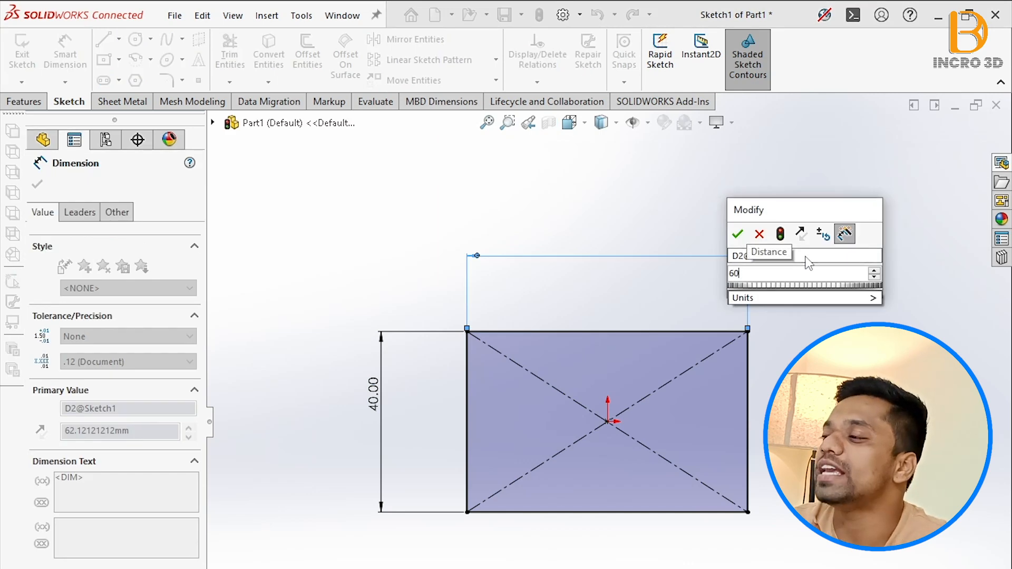
pyautogui.click(806, 298)
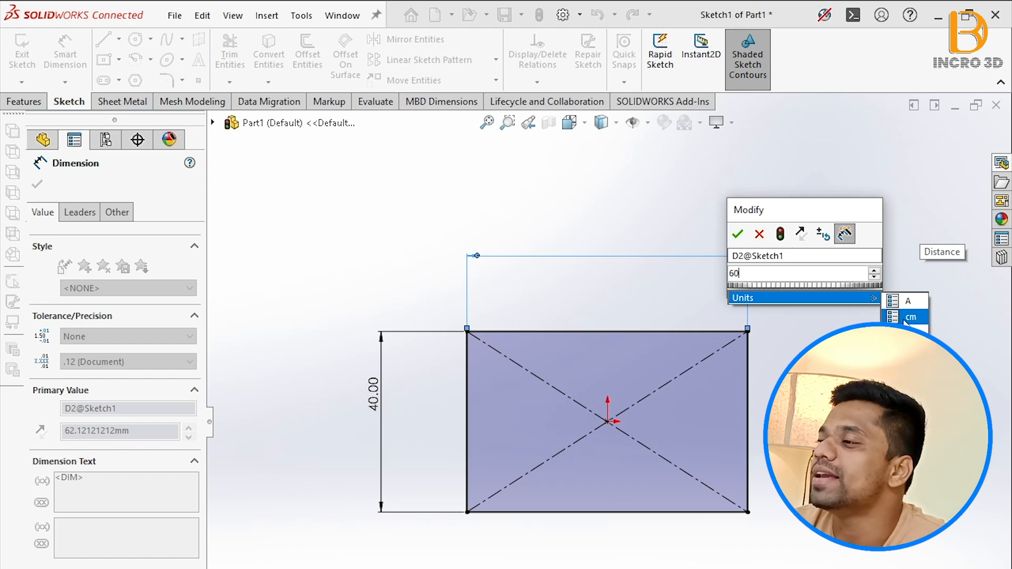
pyautogui.click(737, 234)
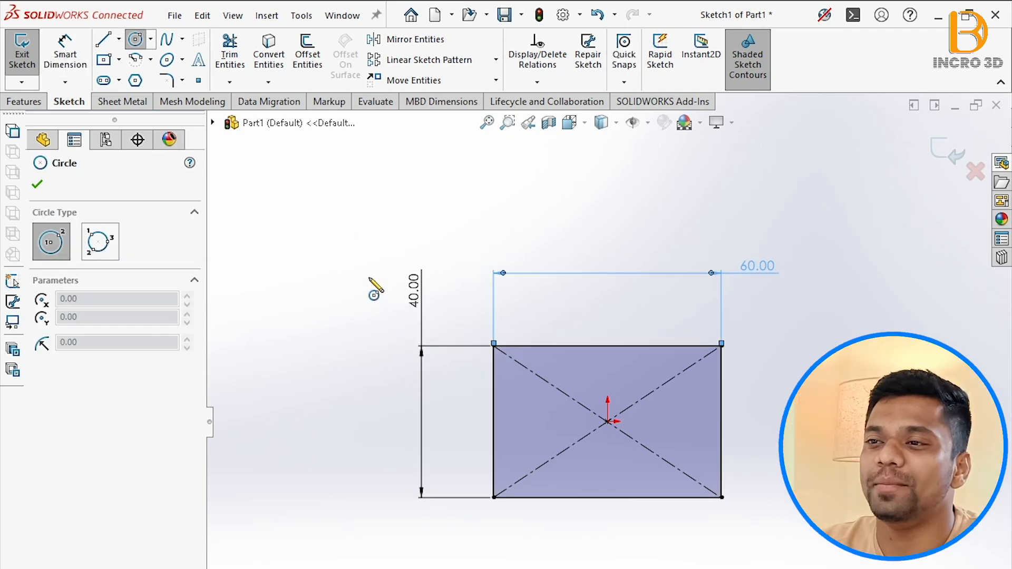
# Sketch four circles with radii of about 11 to 12 mm, one centred on each corner of the rectangle.
pyautogui.click(494, 346)
pyautogui.click(506, 391)
pyautogui.click(721, 346)
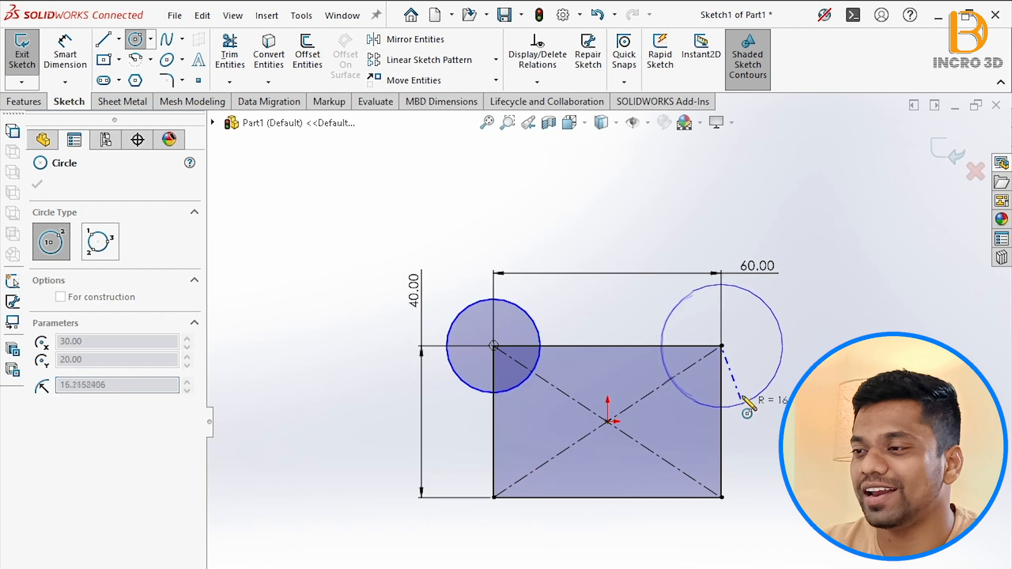
pyautogui.click(733, 390)
pyautogui.click(494, 497)
pyautogui.click(493, 538)
pyautogui.click(721, 498)
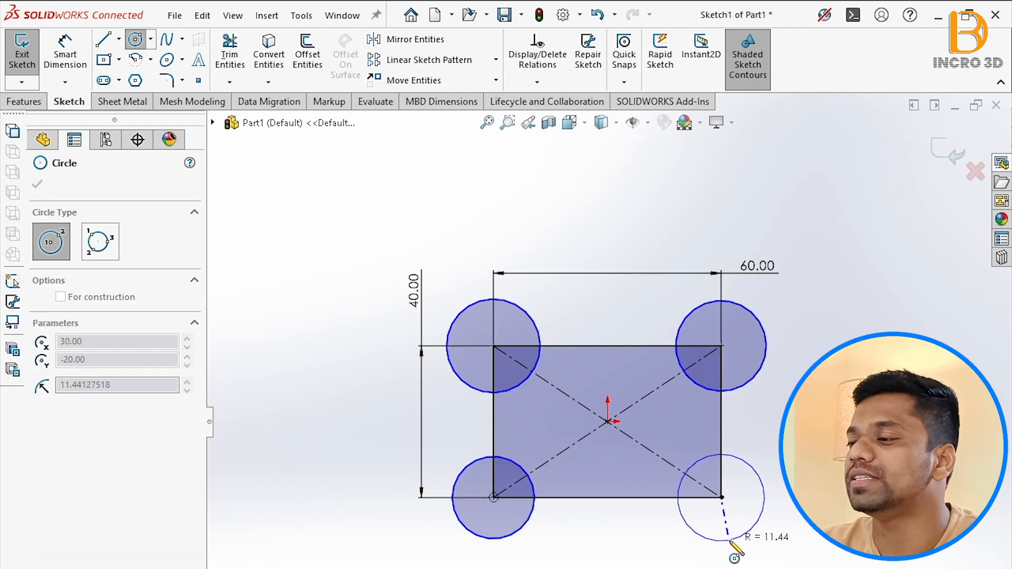
pyautogui.click(730, 542)
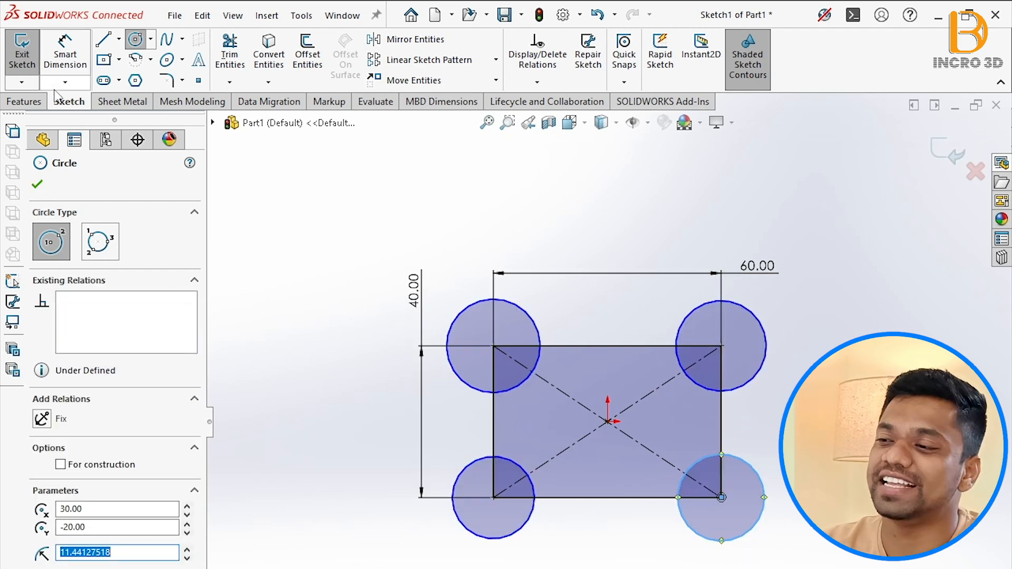
# Dimension the diameters of the two circles on the rectangle's upper corners to 20 mm each.
pyautogui.click(66, 56)
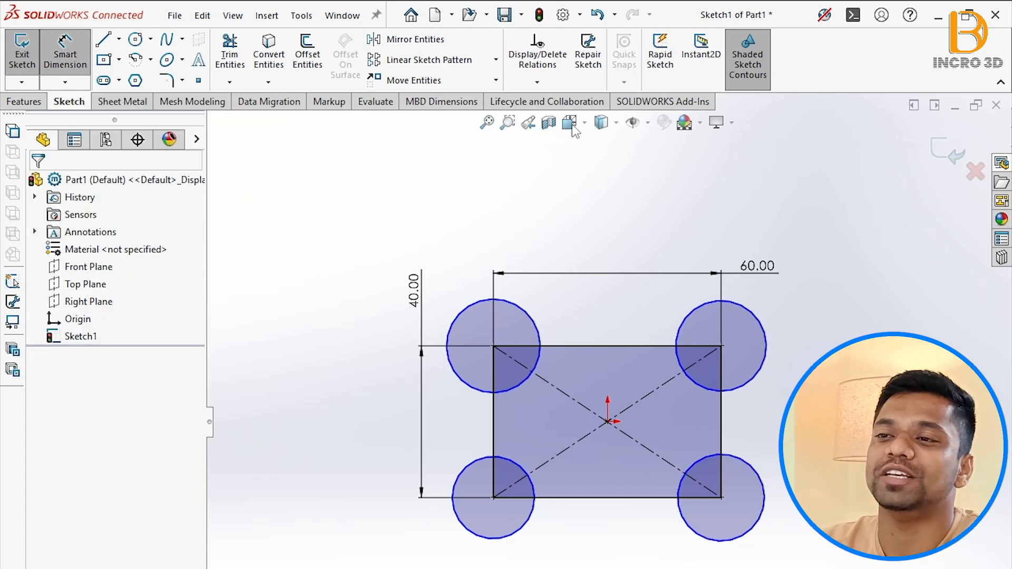
pyautogui.click(462, 317)
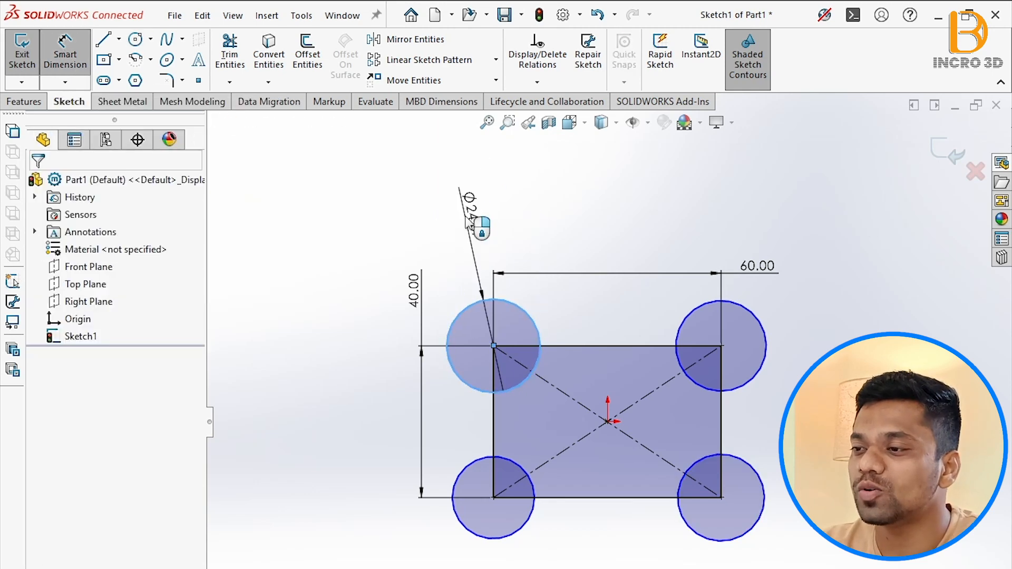
pyautogui.click(477, 226)
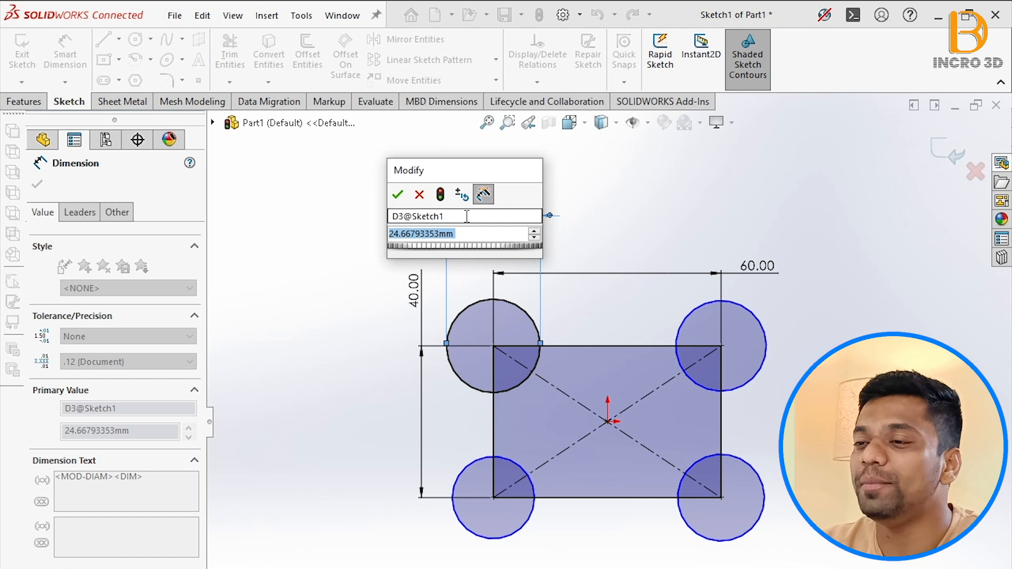
pyautogui.write('20')
pyautogui.press('Return')
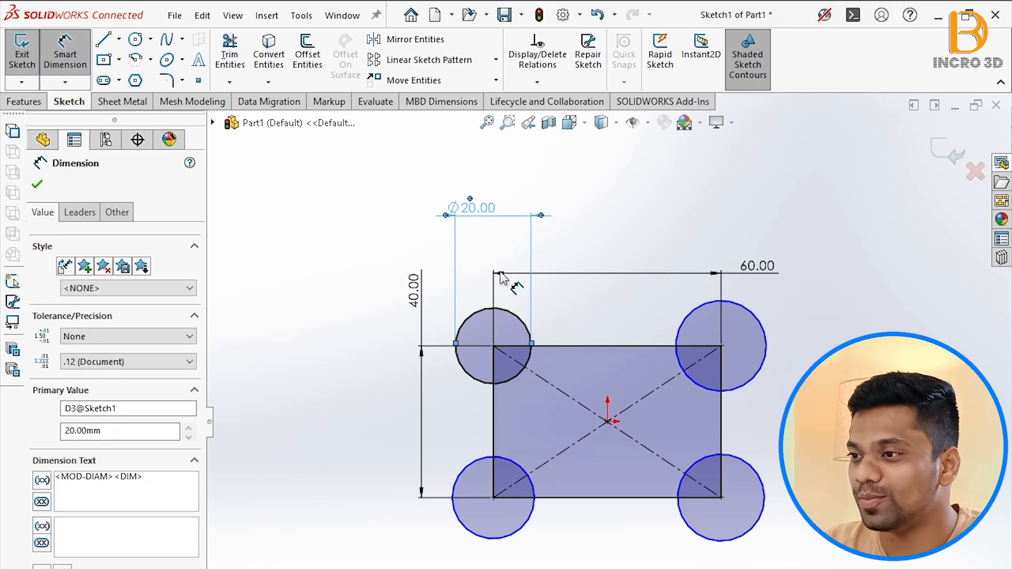
pyautogui.click(757, 323)
pyautogui.click(809, 338)
pyautogui.write('20')
pyautogui.press('Return')
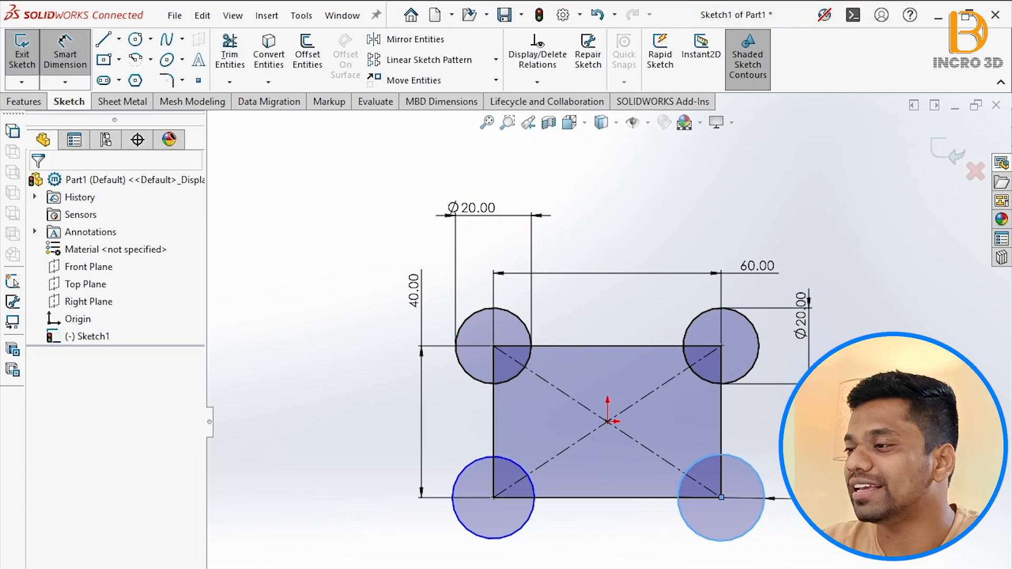
# Dimension the diameters of the two circles on the rectangle's lower corners to 20 mm each.
pyautogui.click(761, 519)
pyautogui.click(821, 546)
pyautogui.click(464, 525)
pyautogui.click(403, 540)
pyautogui.write('20')
pyautogui.press('Return')
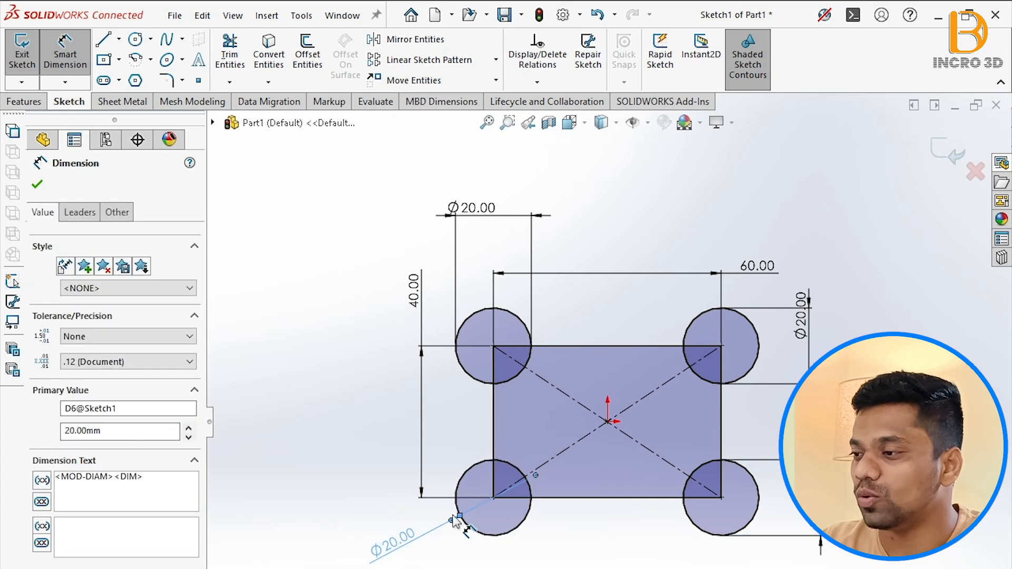
# Draw a spline from the upper-left circle's top point through the midpoint of the rectangle's upper edge to the upper-right circle's top point.
pyautogui.click(166, 40)
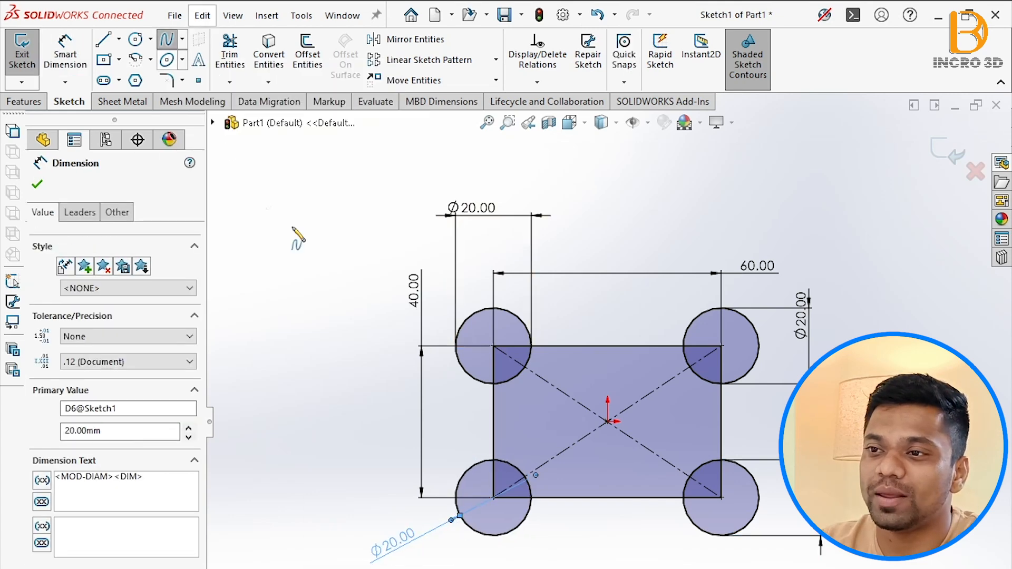
pyautogui.click(494, 309)
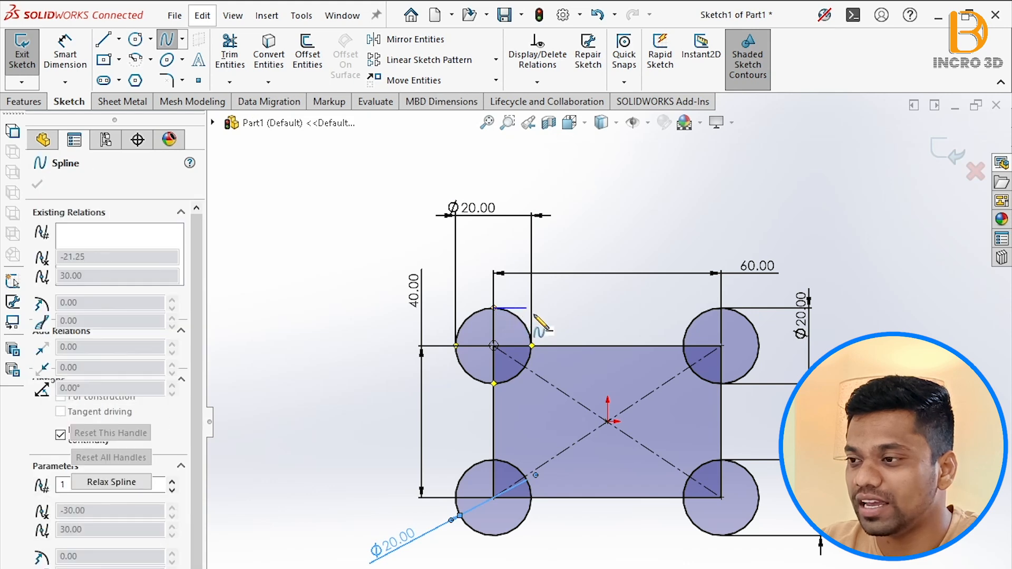
pyautogui.click(607, 346)
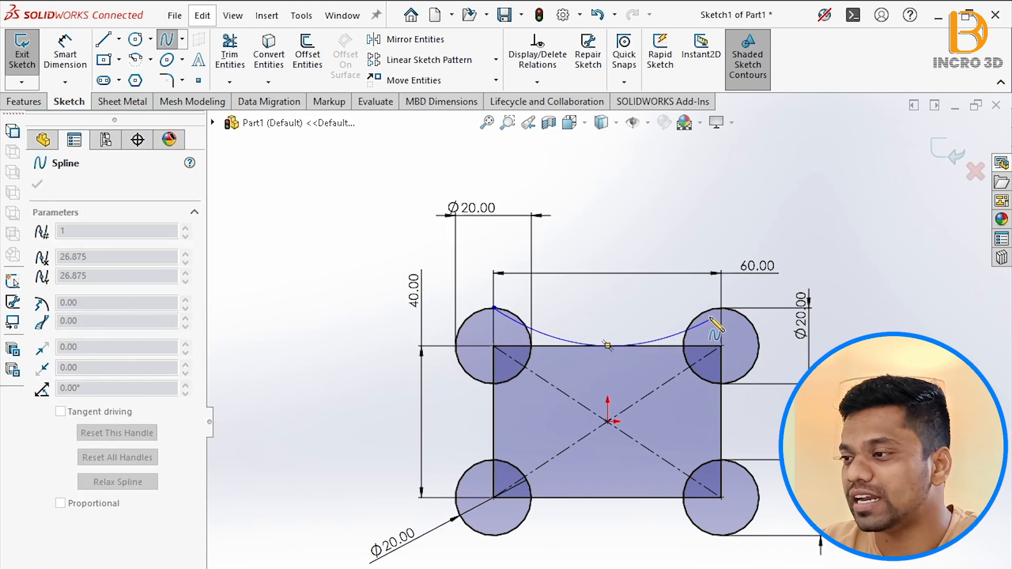
pyautogui.doubleClick(722, 309)
pyautogui.press('Escape')
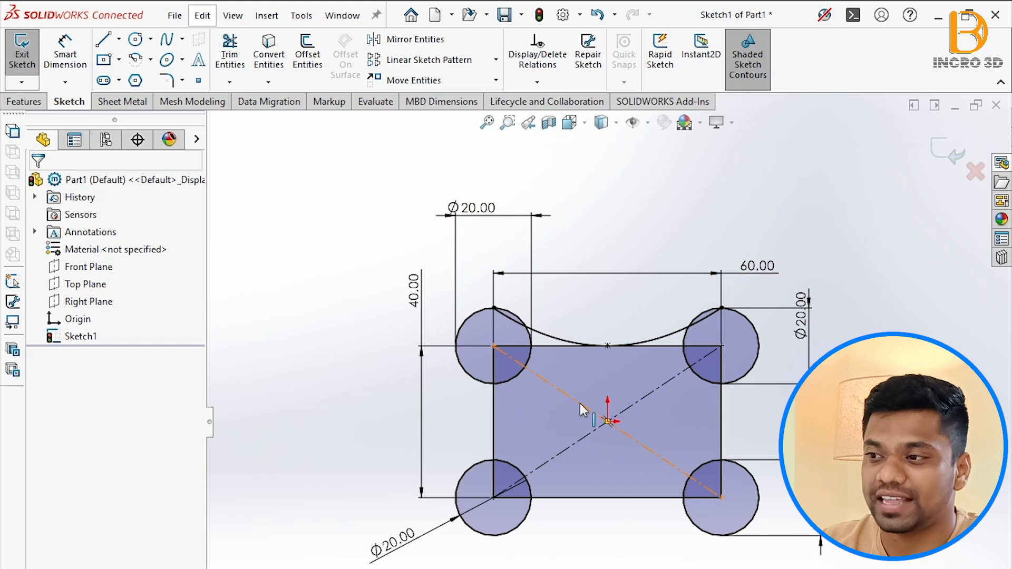
# Draw a spline between the outermost left points of the two left circles, passing through the midpoint of the rectangle's left edge.
pyautogui.click(167, 50)
pyautogui.click(456, 345)
pyautogui.click(493, 422)
pyautogui.doubleClick(456, 497)
pyautogui.press('Escape')
# Draw a spline between the bottom points of the two lower circles, passing through the midpoint of the rectangle's lower edge.
pyautogui.click(168, 52)
pyautogui.click(493, 535)
pyautogui.click(608, 497)
pyautogui.doubleClick(722, 535)
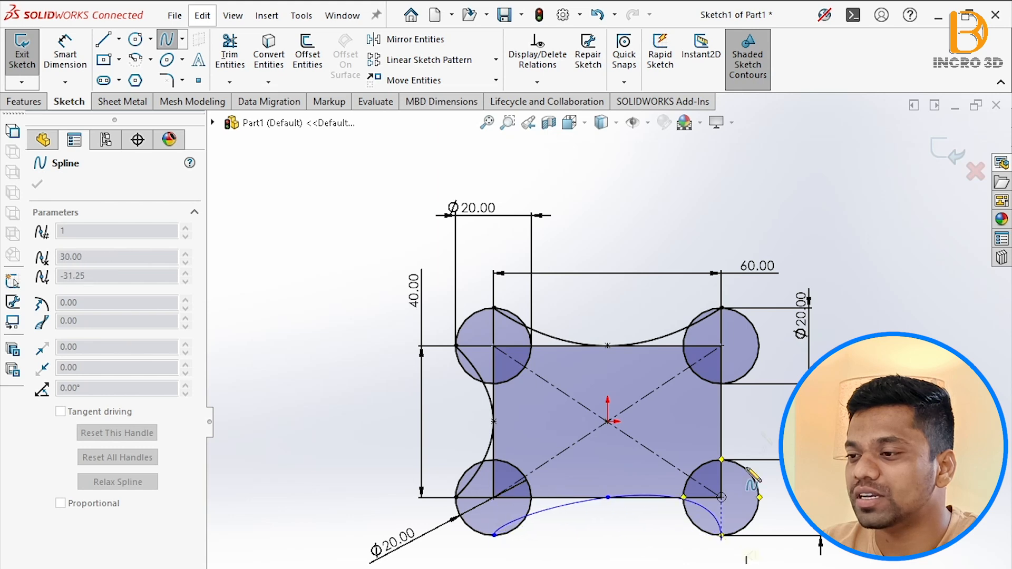
# Draw a spline between the outermost right points of the two right circles, passing through the midpoint of the rectangle's right edge.
pyautogui.click(760, 346)
pyautogui.click(721, 422)
pyautogui.doubleClick(760, 497)
pyautogui.press('Escape')
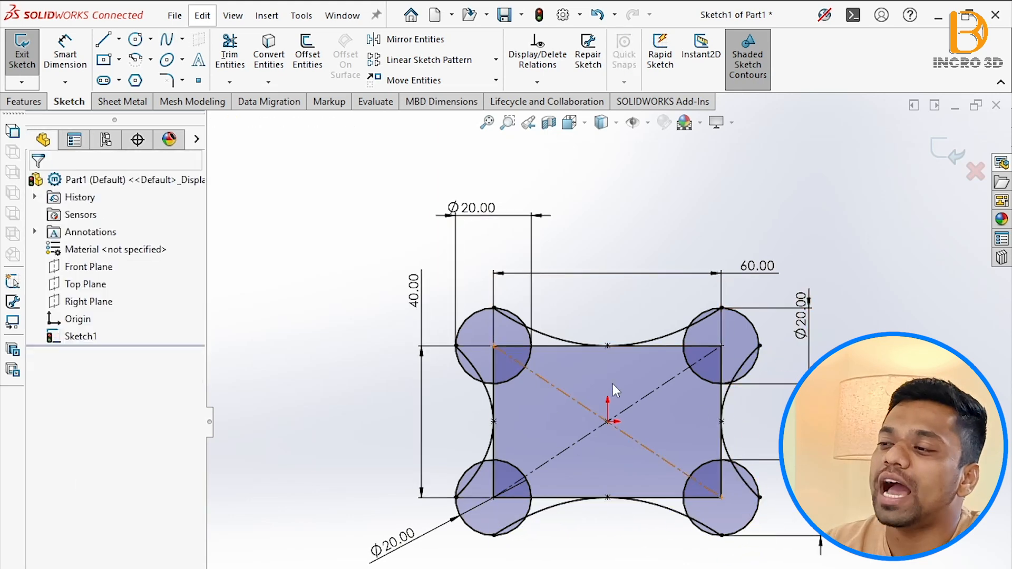
# Trim to closest the parts of the corner circles that bulge outside the connecting splines.
pyautogui.scroll(-2, 617, 381)
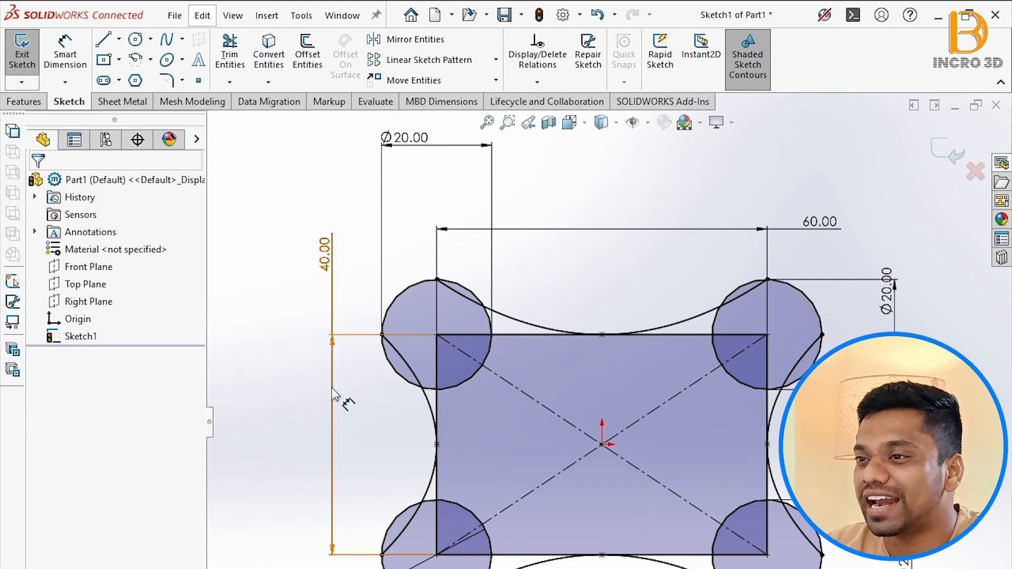
pyautogui.click(236, 49)
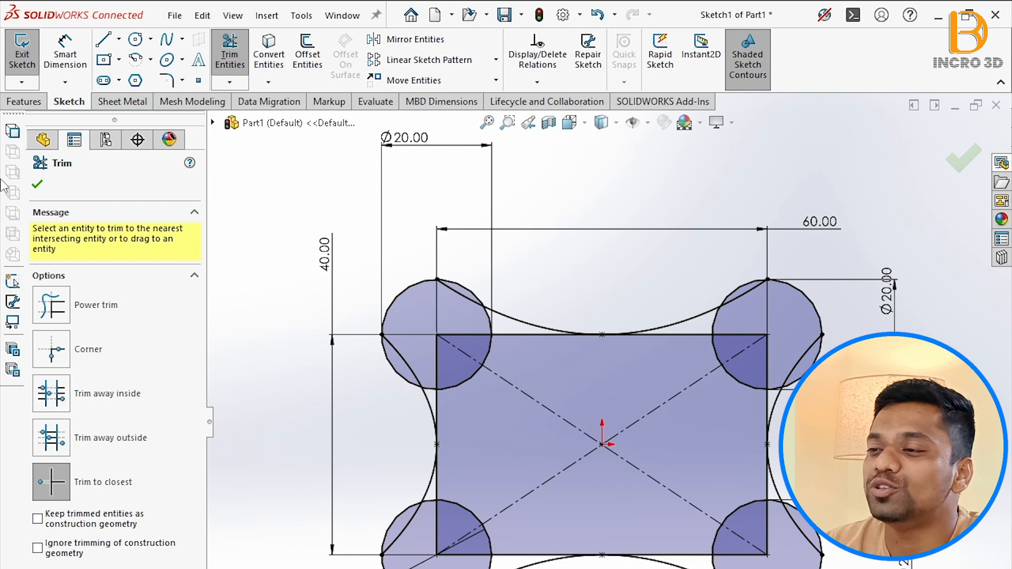
pyautogui.click(398, 378)
pyautogui.click(464, 287)
pyautogui.click(738, 291)
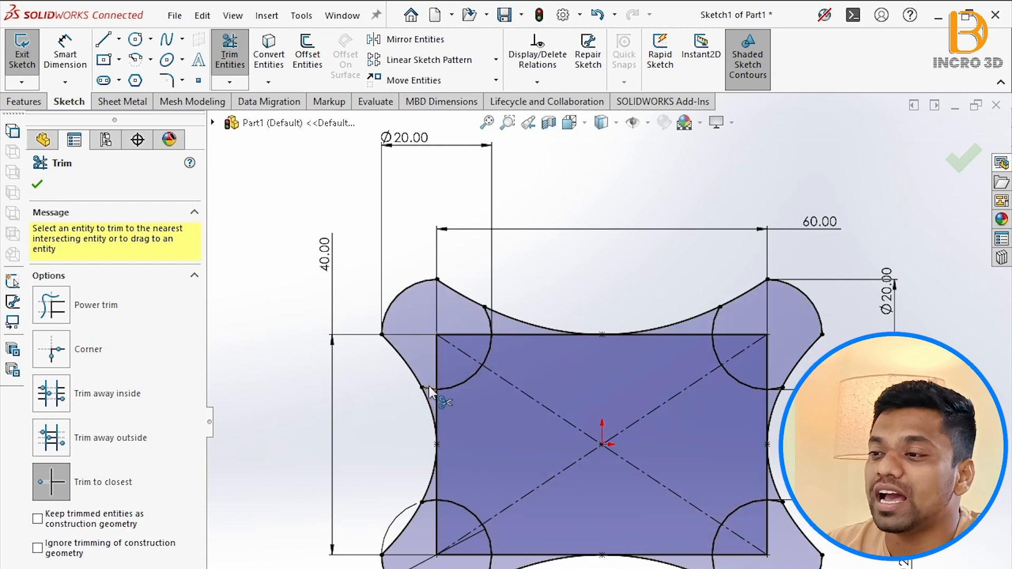
# Trim away the remaining arcs of the four corner circles that lie inside the outer profile.
pyautogui.click(457, 382)
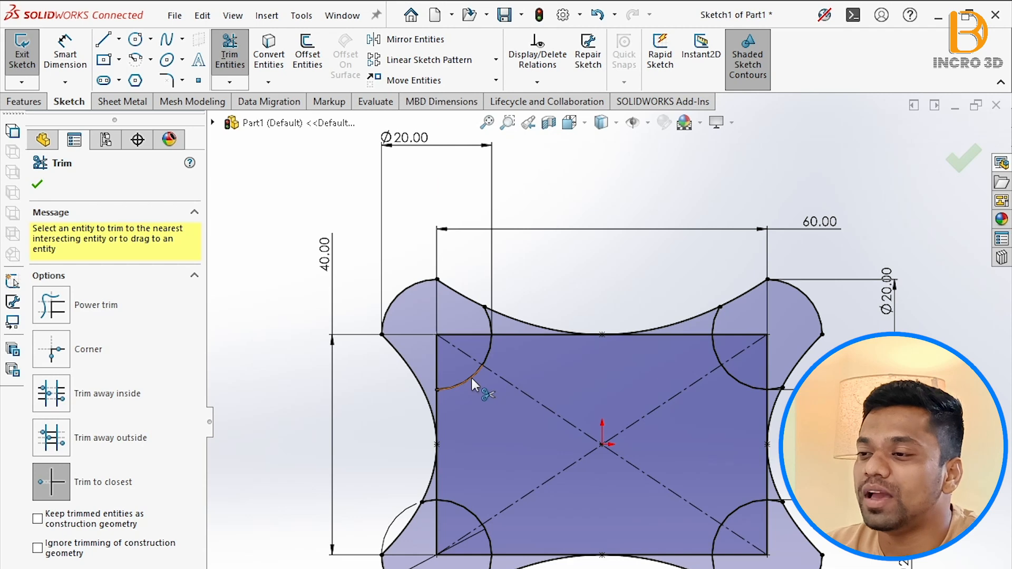
pyautogui.click(488, 315)
pyautogui.click(715, 318)
pyautogui.click(738, 380)
pyautogui.click(775, 389)
pyautogui.click(771, 499)
pyautogui.click(731, 516)
pyautogui.click(714, 563)
pyautogui.click(466, 515)
pyautogui.click(430, 501)
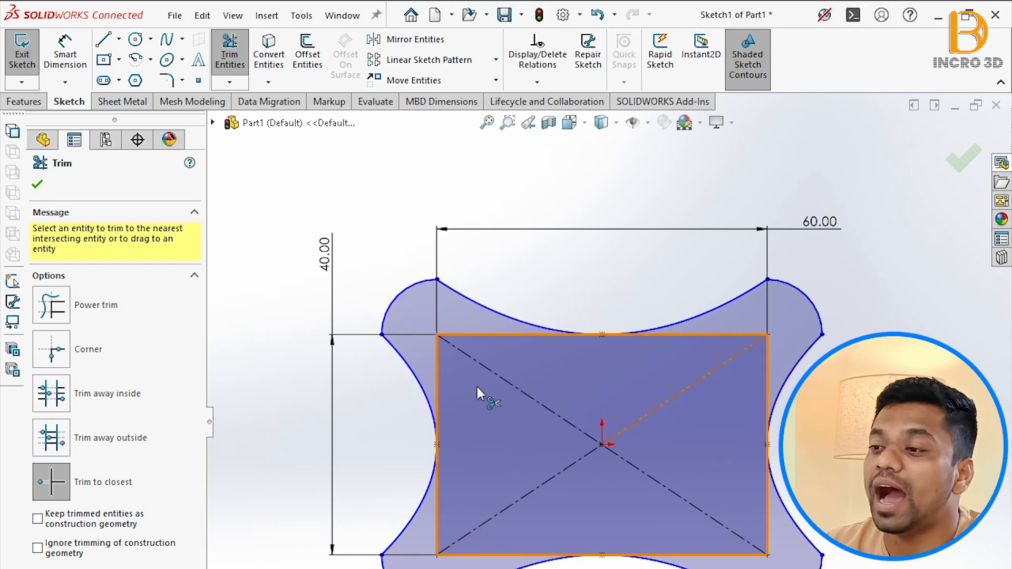
# Trim away the four edges of the rectangle inside the spline profile.
pyautogui.click(436, 375)
pyautogui.click(544, 409)
pyautogui.click(767, 396)
pyautogui.click(767, 514)
pyautogui.click(542, 409)
# Add a sketch fillet with a 2 mm radius where the upper-left corner arc meets the left spline.
pyautogui.scroll(-5, 440, 369)
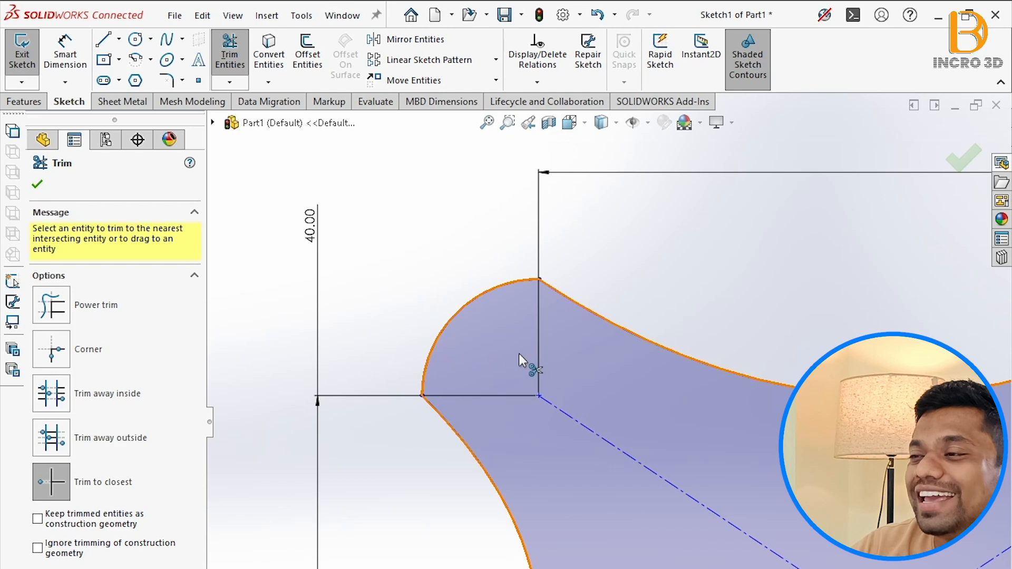
pyautogui.scroll(5, 395, 357)
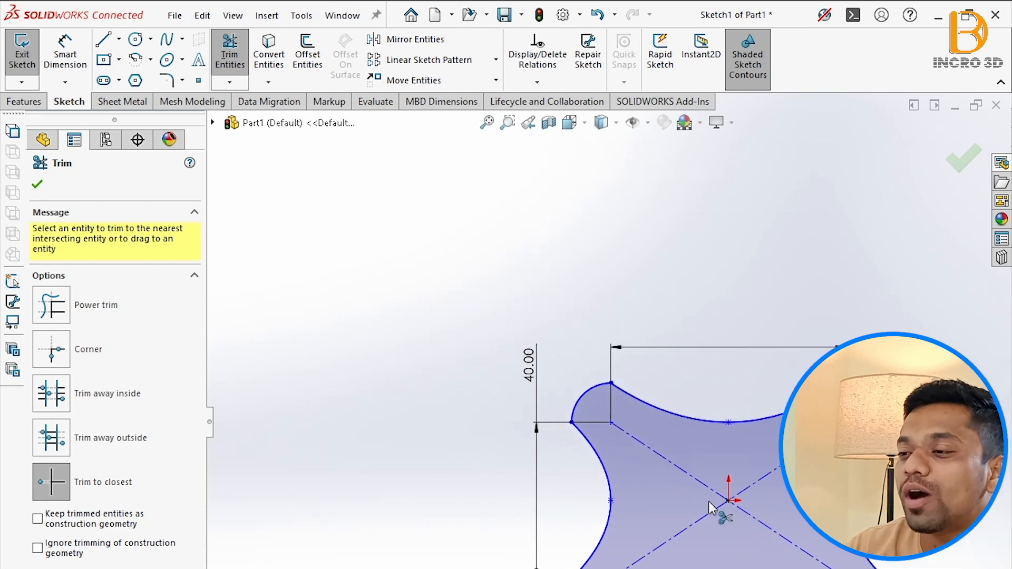
pyautogui.scroll(-3, 863, 440)
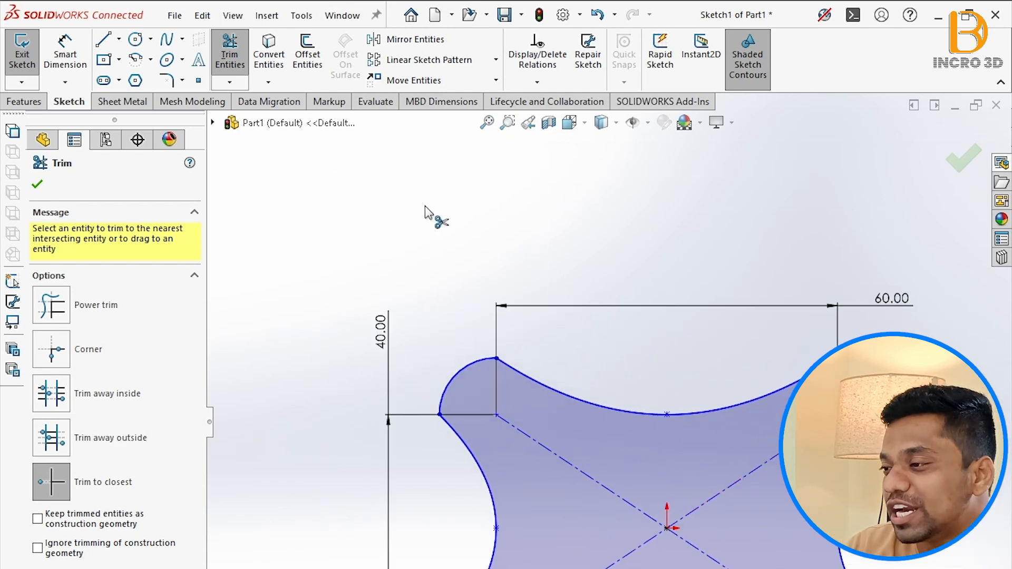
pyautogui.click(167, 81)
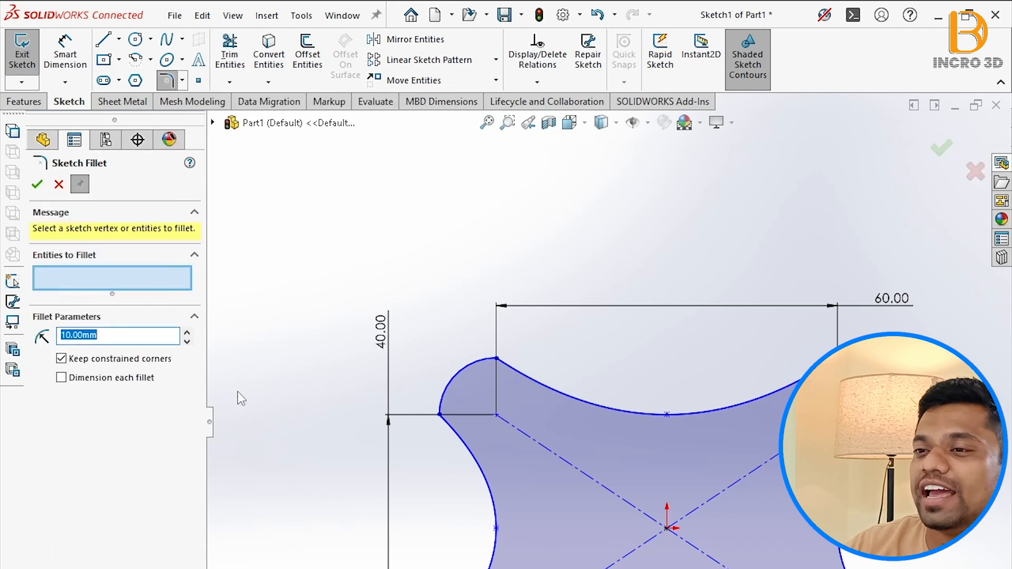
pyautogui.click(459, 444)
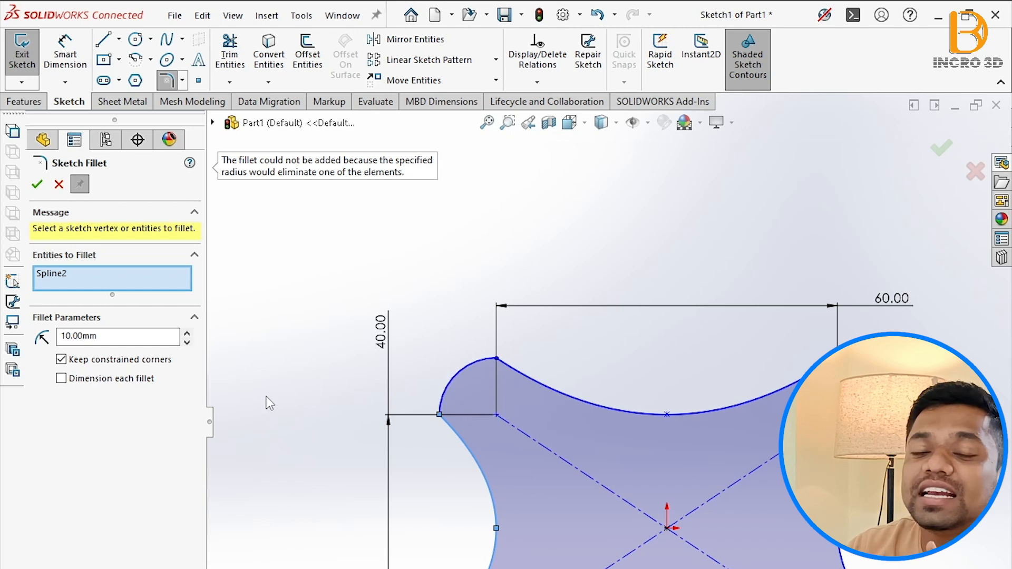
pyautogui.doubleClick(112, 336)
pyautogui.scroll(-3, 458, 419)
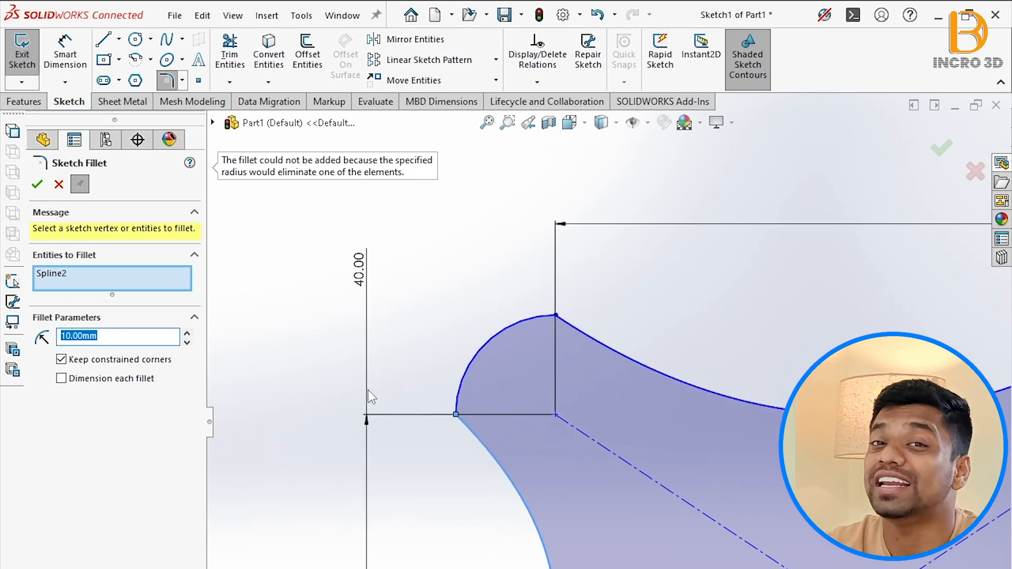
pyautogui.write('2')
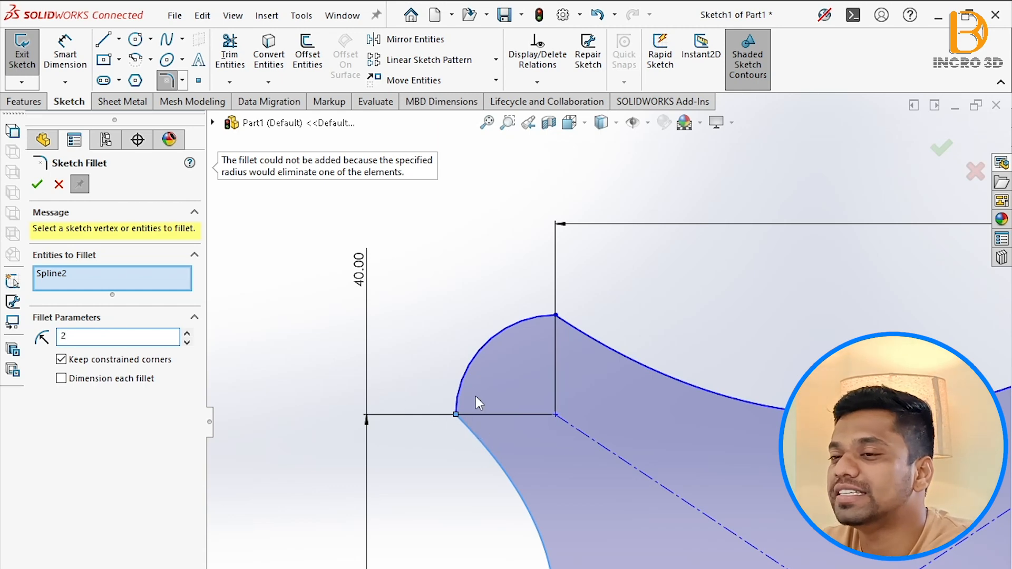
pyautogui.click(465, 369)
pyautogui.click(543, 403)
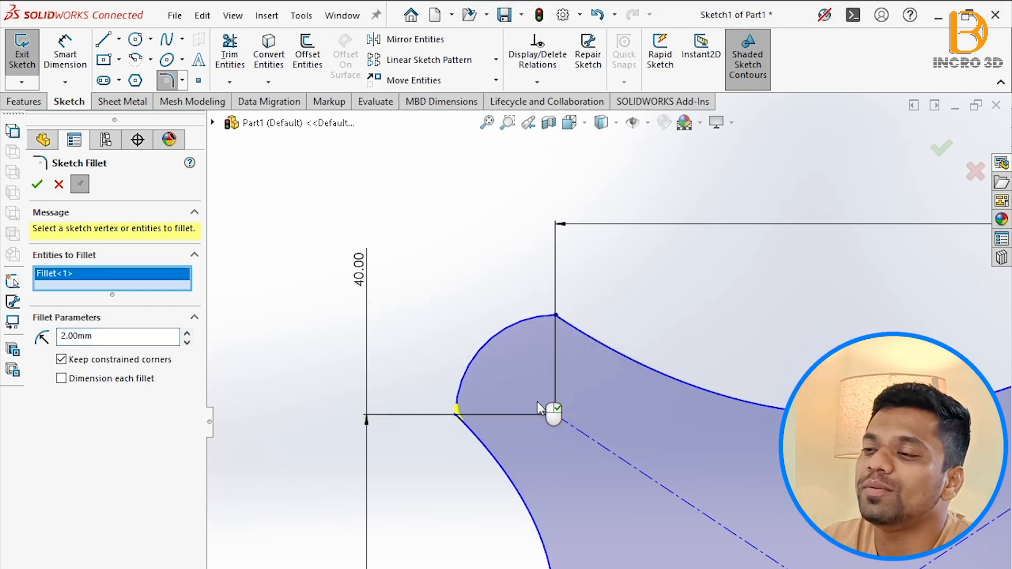
# Set the sketch fillet radius to 6 mm and add the corner between the upper-left arc and the upper spline.
pyautogui.scroll(-6, 485, 415)
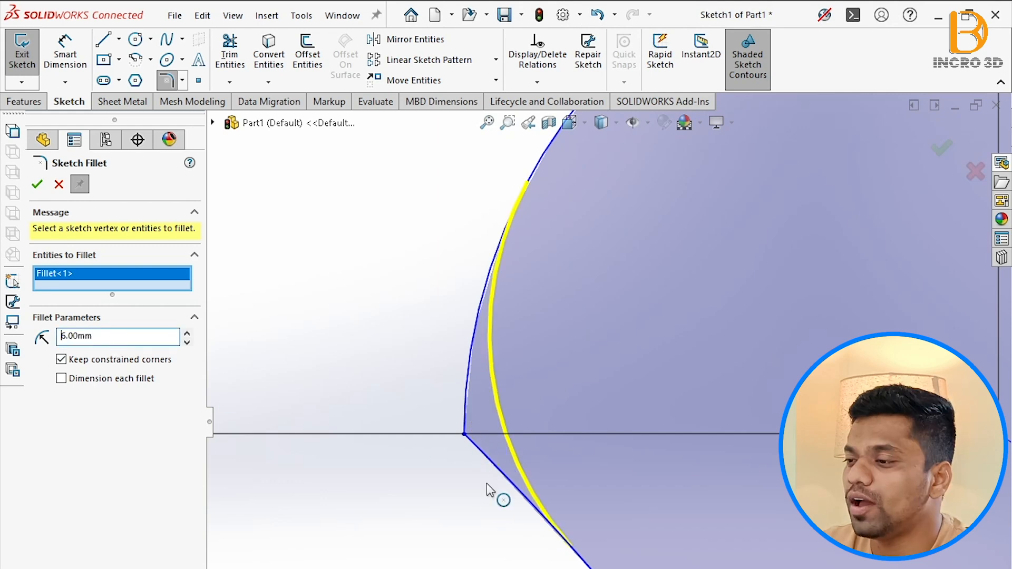
pyautogui.scroll(4, 492, 492)
pyautogui.click(585, 395)
pyautogui.scroll(3, 585, 395)
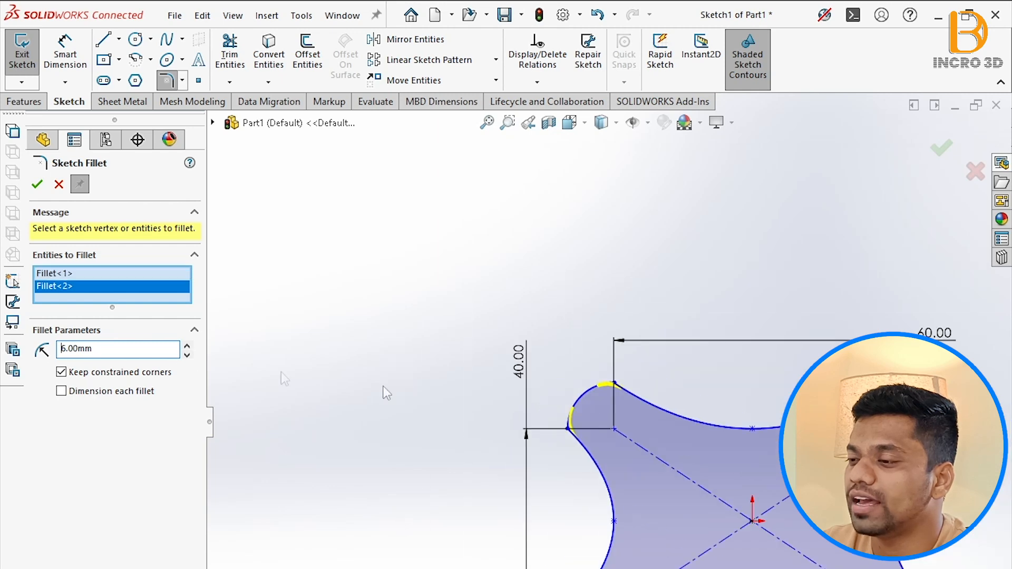
# Add sketch fillets at both corners where the upper-right arc meets the upper and right splines.
pyautogui.keyDown('ctrl'); pyautogui.moveTo(991, 374); pyautogui.dragTo(605, 373, button='middle'); pyautogui.keyUp('ctrl')
pyautogui.click(713, 364)
pyautogui.click(544, 403)
pyautogui.click(717, 448)
pyautogui.click(543, 402)
# Fillet the remaining corners where the two lower arcs meet the splines and apply all the sketch fillets.
pyautogui.scroll(3, 706, 427)
pyautogui.scroll(-5, 688, 543)
pyautogui.click(689, 539)
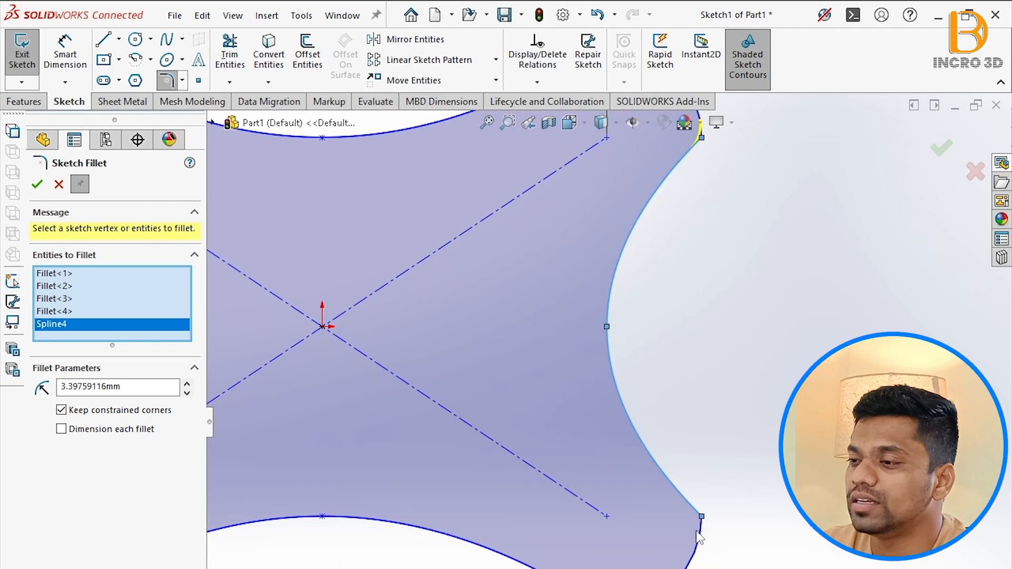
pyautogui.click(542, 402)
pyautogui.scroll(-3, 572, 468)
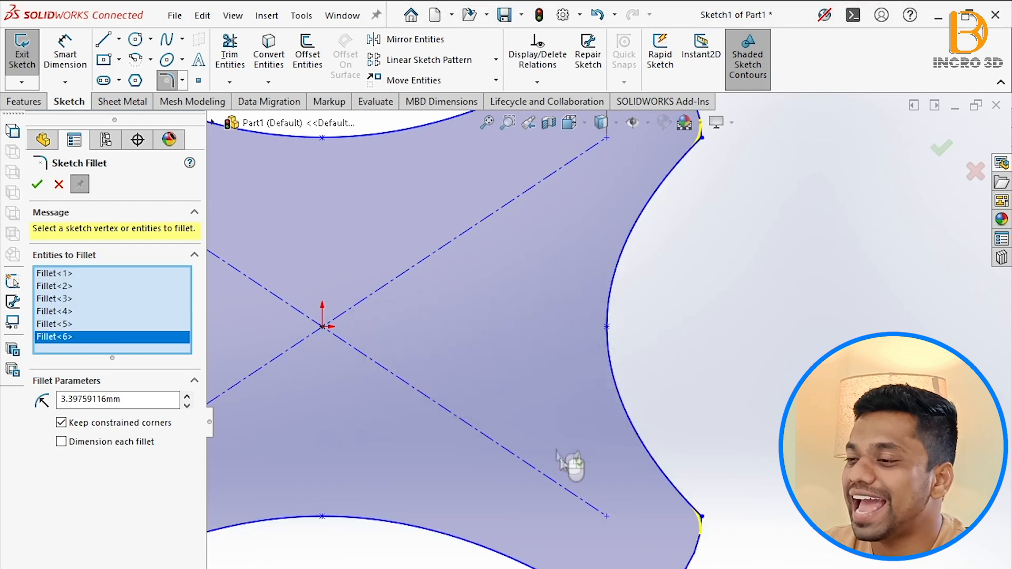
pyautogui.scroll(3, 445, 508)
pyautogui.scroll(-4, 580, 520)
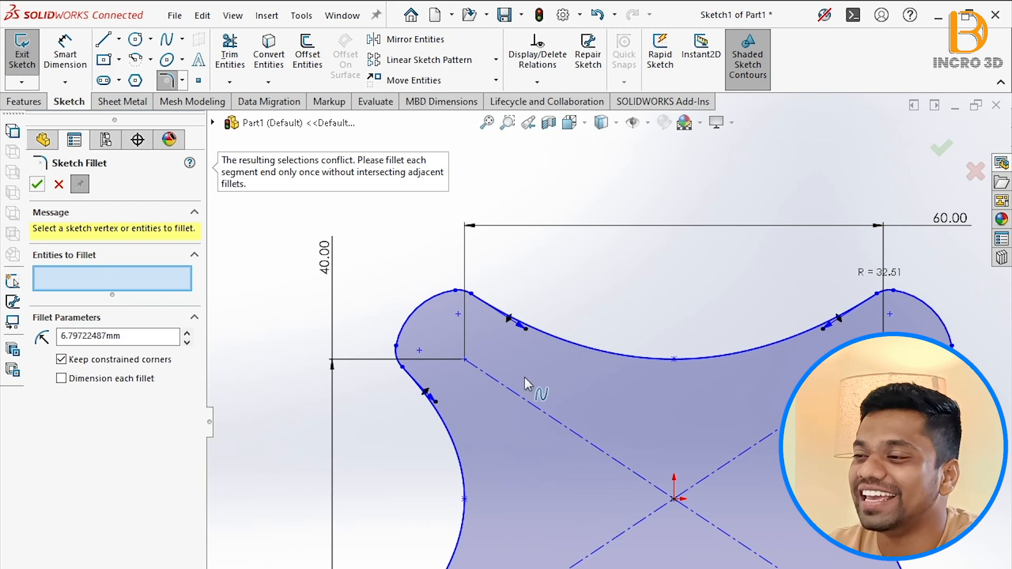
pyautogui.scroll(-3, 675, 264)
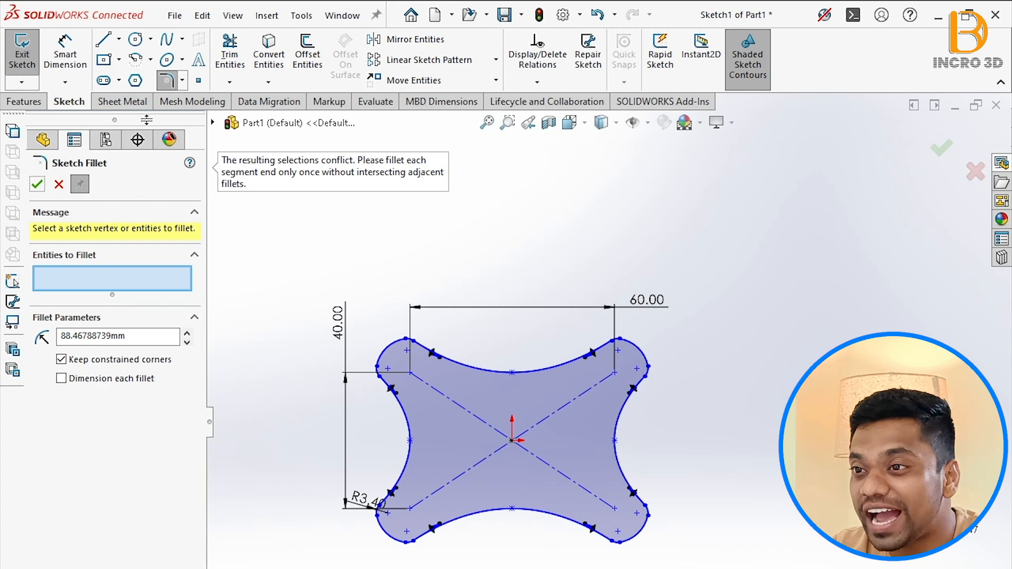
# Draw a six-sided polygon around an inscribed circle of about 27.6 mm diameter, centred near the origin.
pyautogui.click(135, 80)
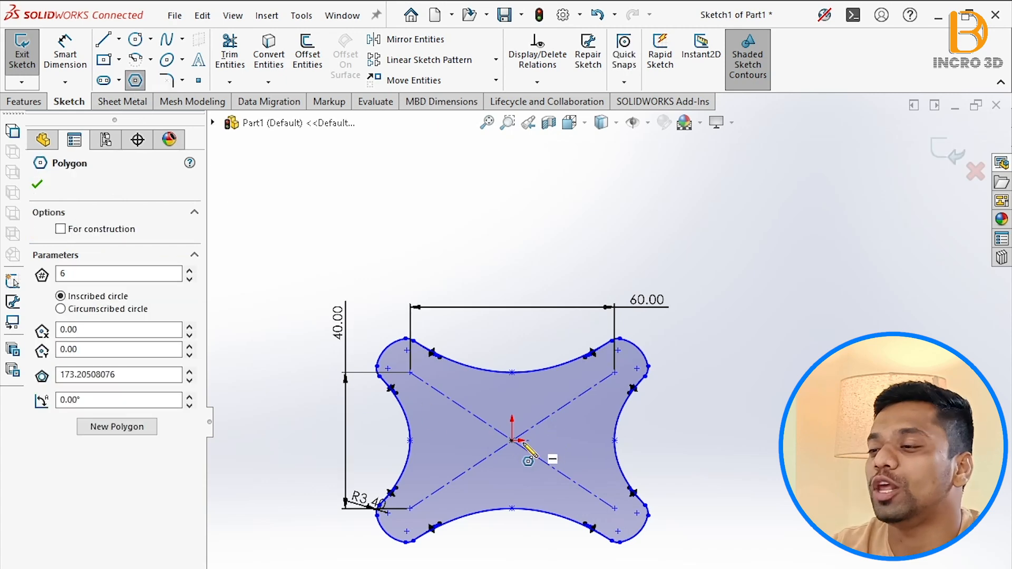
pyautogui.click(517, 443)
pyautogui.click(548, 498)
# Dimension the hexagon's inscribed circle with a 25 mm diameter.
pyautogui.press('d')
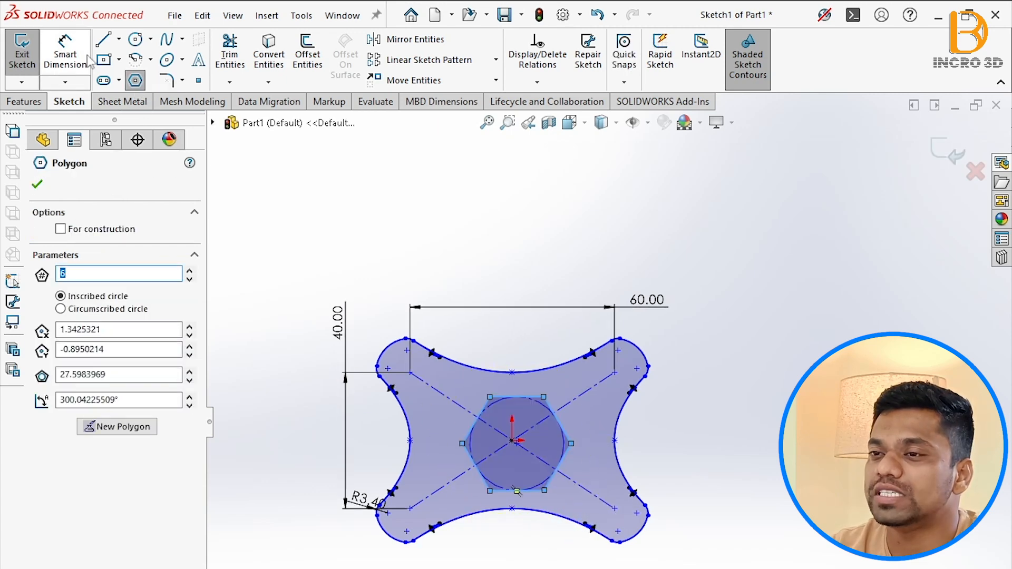
pyautogui.click(468, 448)
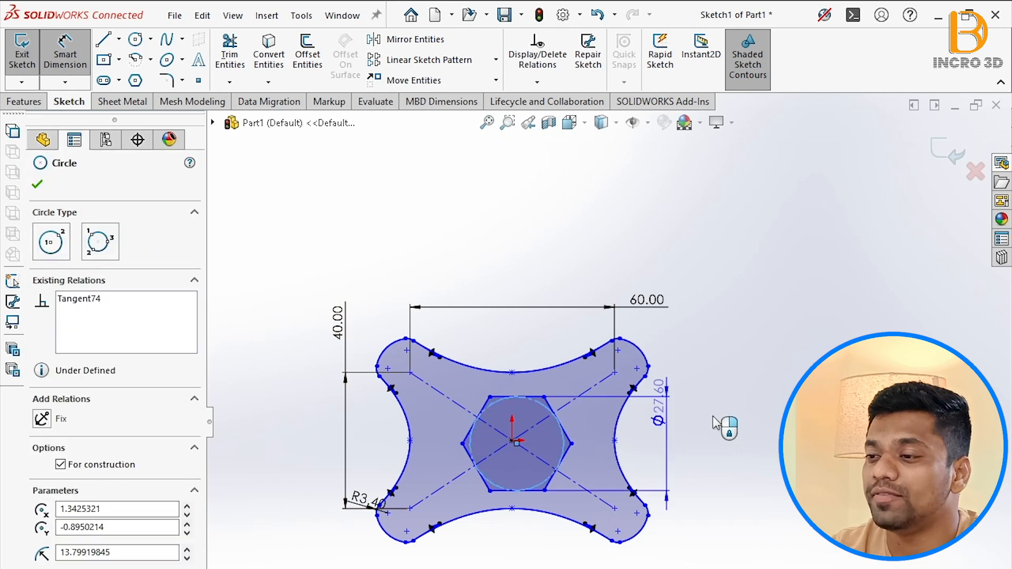
pyautogui.click(728, 437)
pyautogui.write('25')
pyautogui.press('Return')
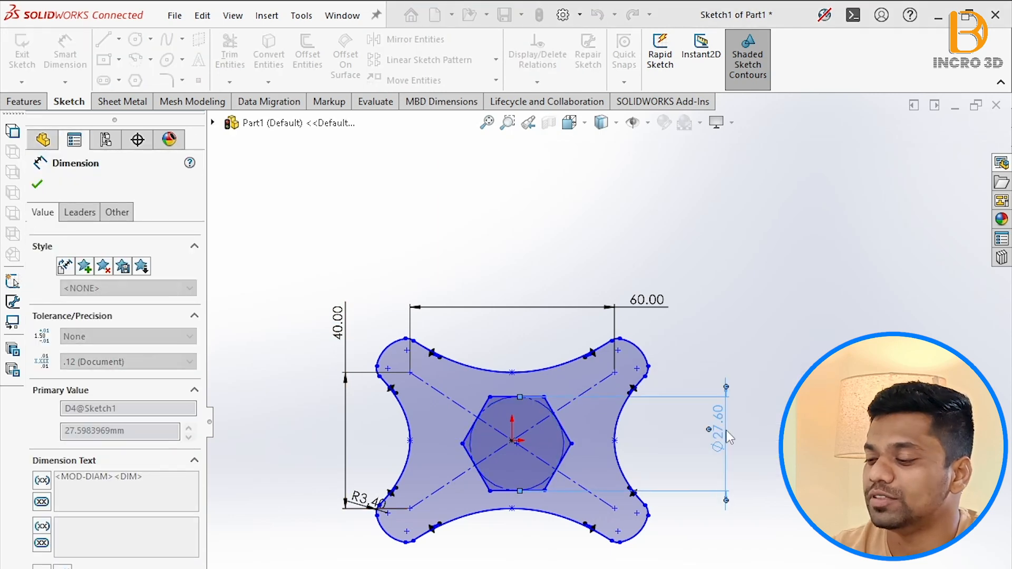
pyautogui.scroll(-2, 456, 417)
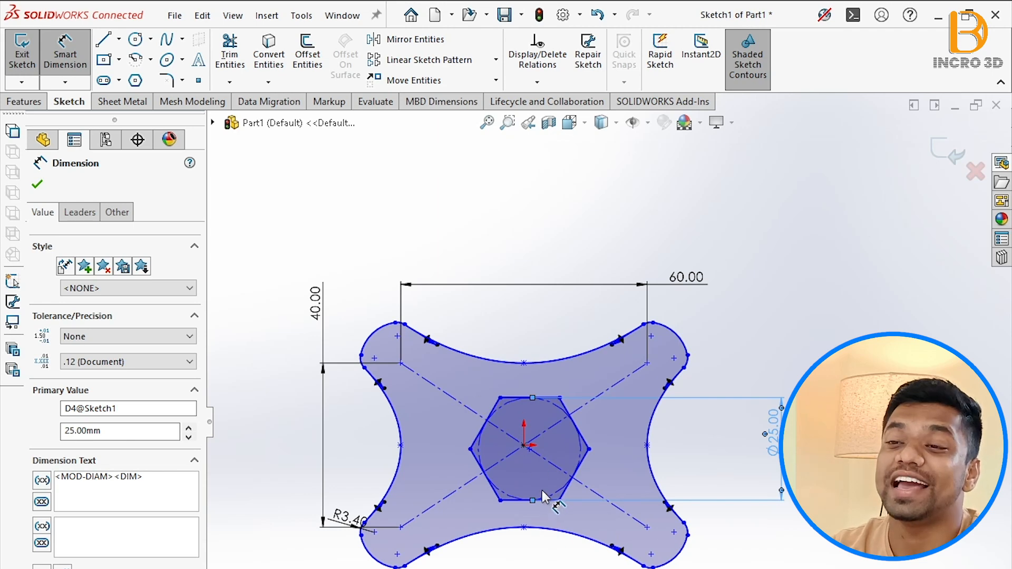
# Draw four circles of about 6 to 8 mm diameter centred on the ends of the construction diagonals.
pyautogui.click(142, 42)
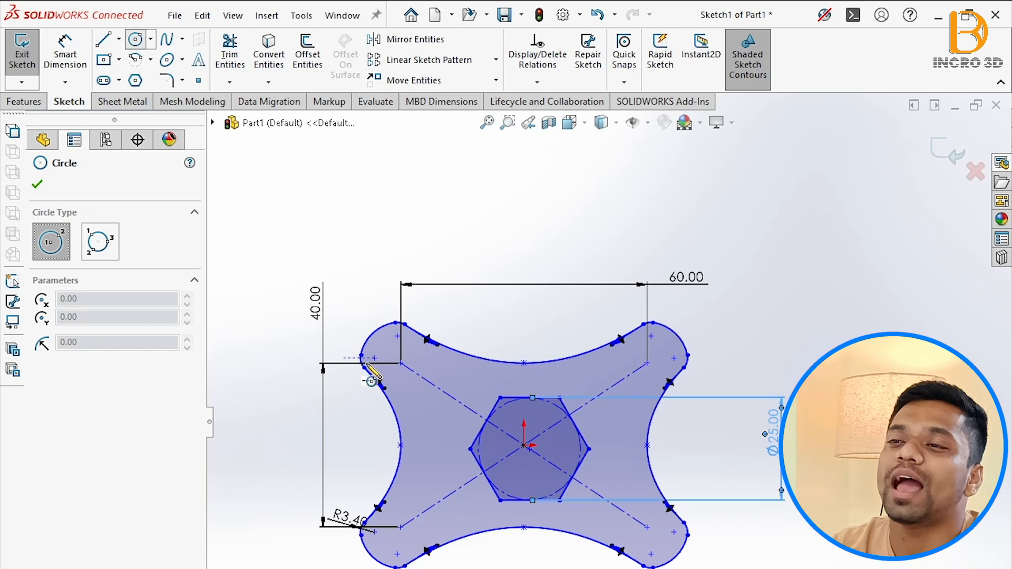
pyautogui.click(401, 364)
pyautogui.click(409, 374)
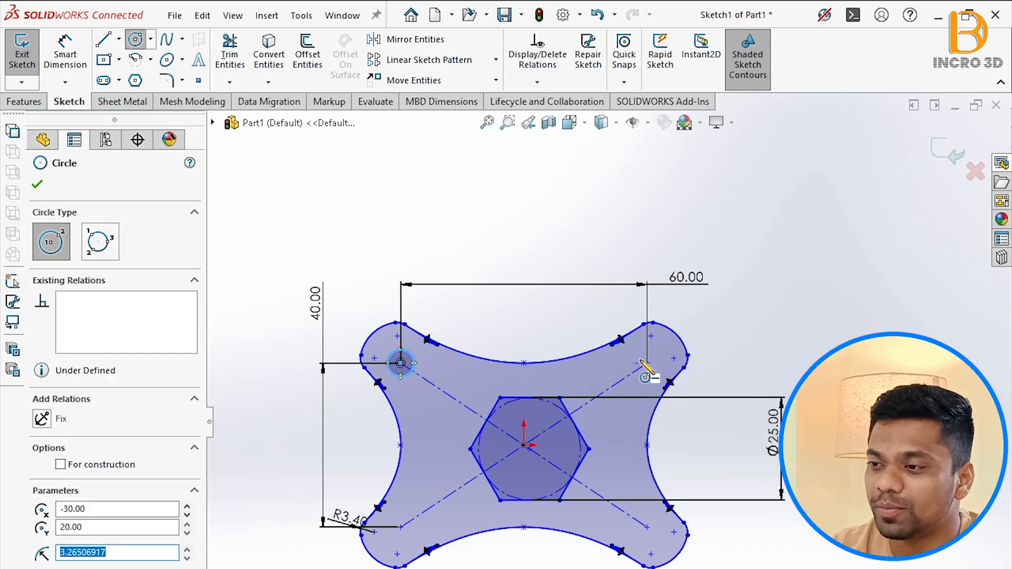
pyautogui.click(647, 363)
pyautogui.click(653, 373)
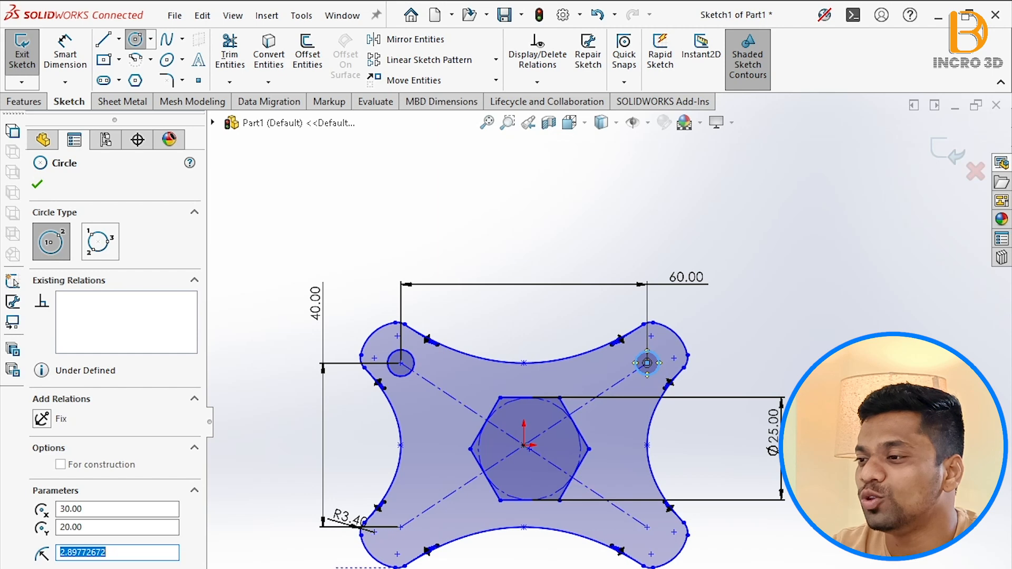
pyautogui.click(401, 527)
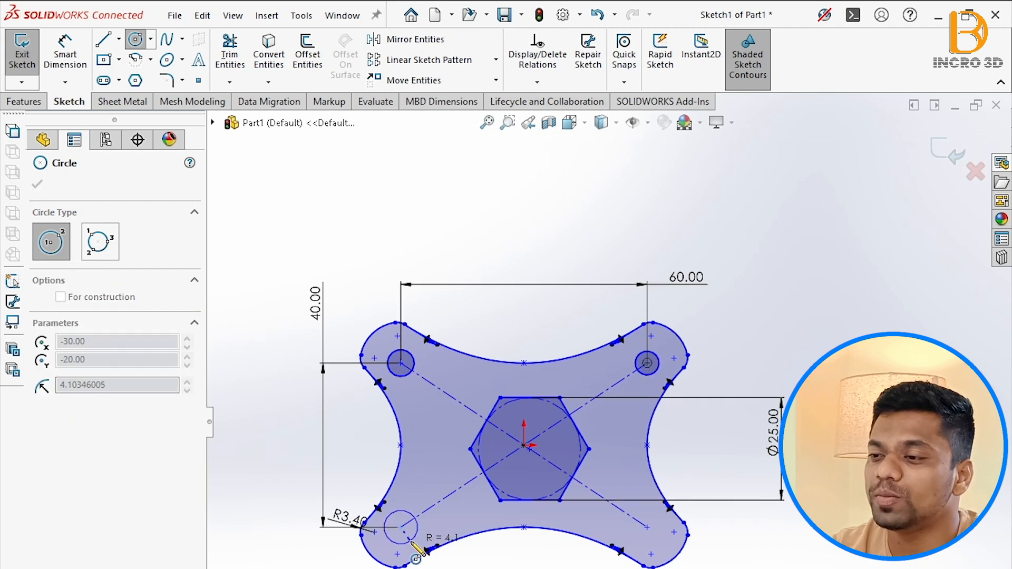
pyautogui.click(418, 528)
pyautogui.click(647, 527)
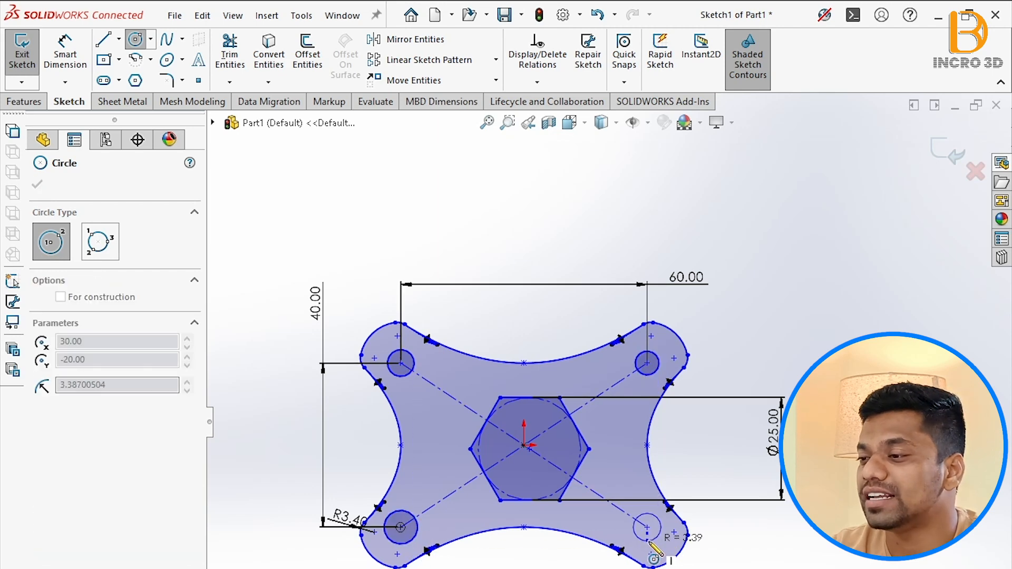
pyautogui.click(650, 542)
pyautogui.press('Escape')
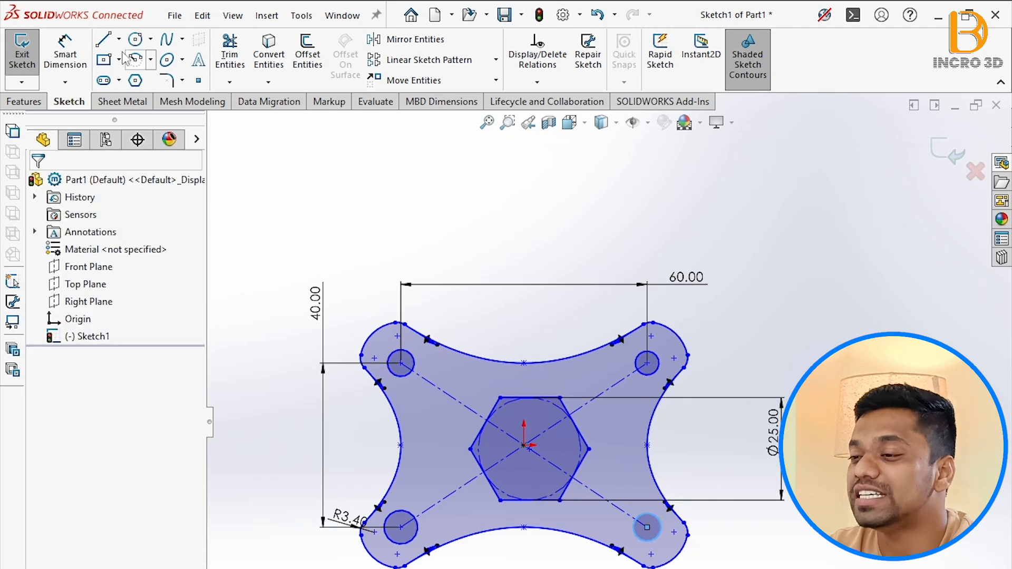
# Dimension the two upper hole circles with a diameter of 7 mm each.
pyautogui.click(82, 70)
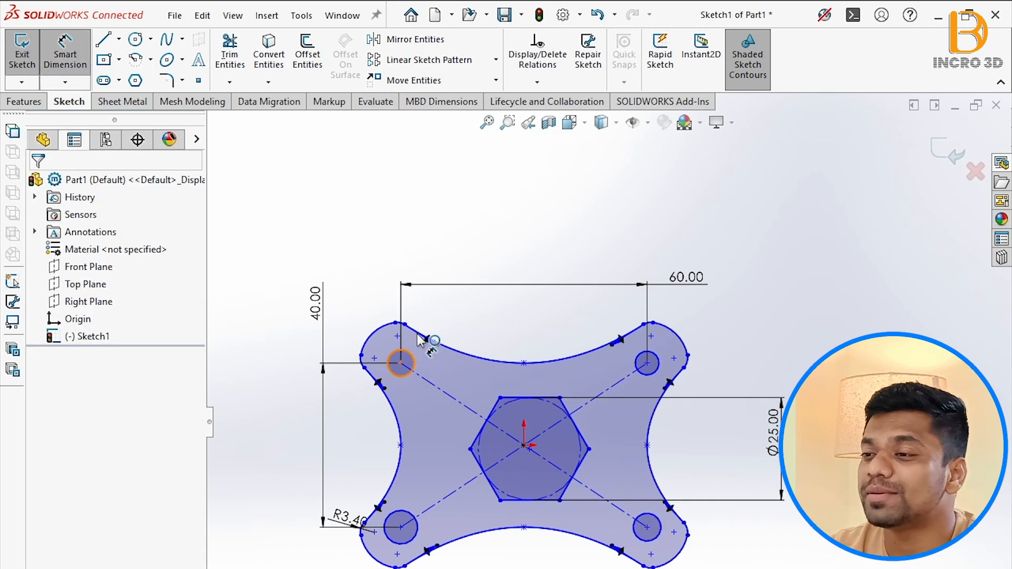
pyautogui.click(415, 364)
pyautogui.click(435, 242)
pyautogui.press('Return')
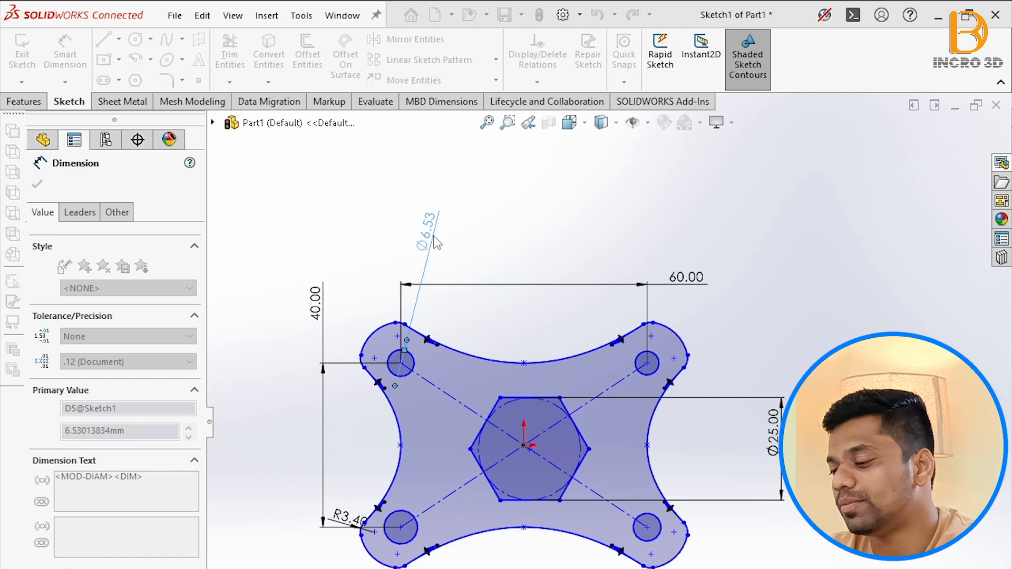
pyautogui.click(658, 362)
pyautogui.click(729, 345)
pyautogui.write('7')
pyautogui.press('Return')
# Dimension the two lower hole circles with a diameter of 7 mm each.
pyautogui.click(660, 528)
pyautogui.click(738, 551)
pyautogui.write('7')
pyautogui.press('Return')
pyautogui.click(400, 528)
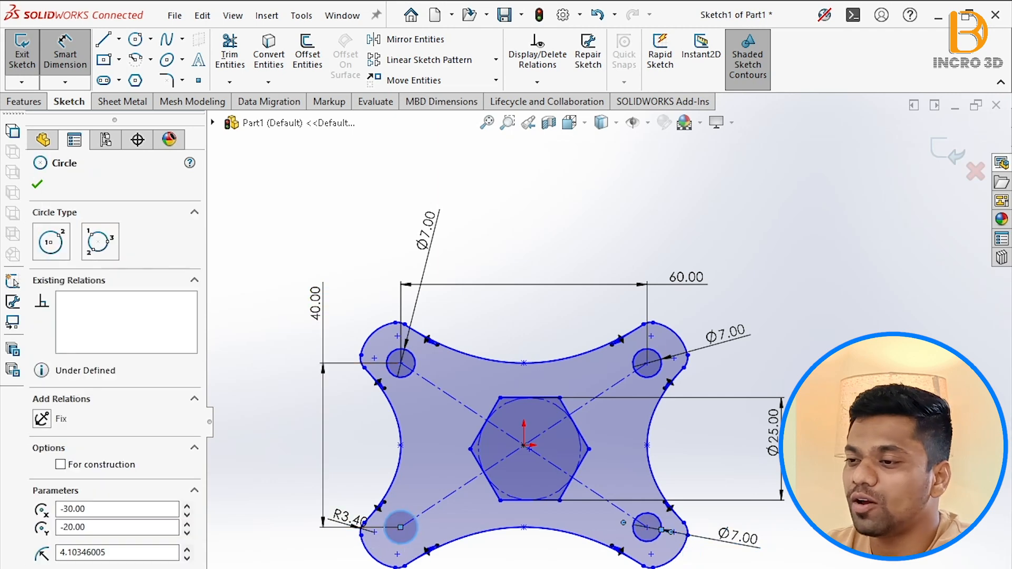
pyautogui.click(414, 564)
pyautogui.write('7')
pyautogui.press('Return')
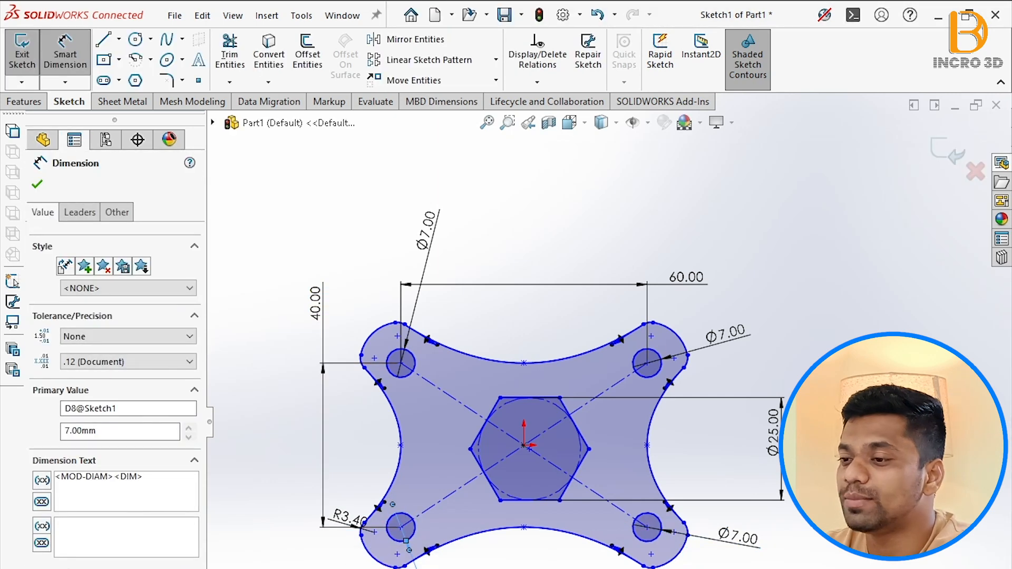
pyautogui.scroll(-1, 463, 392)
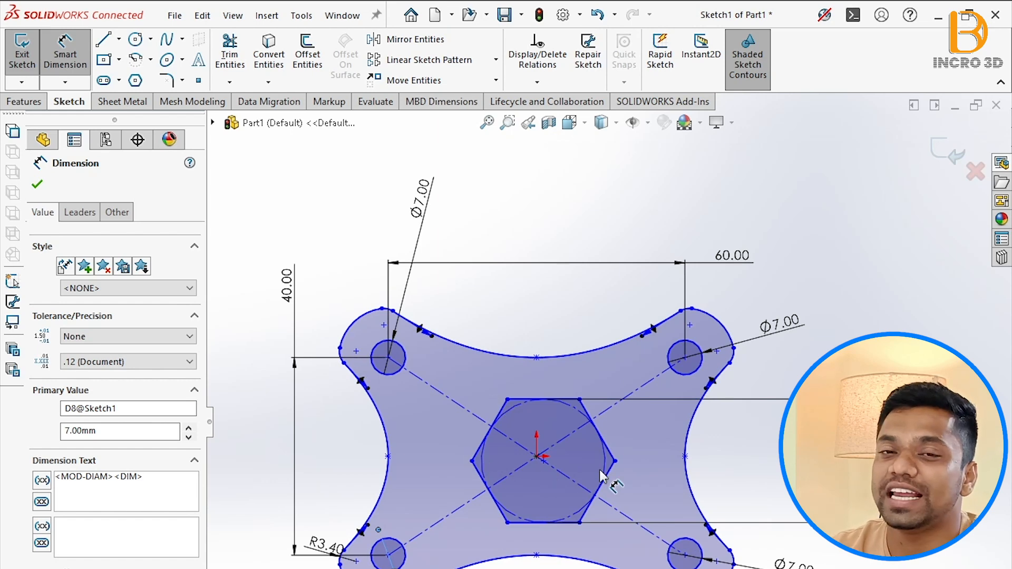
pyautogui.scroll(1, 602, 477)
pyautogui.press('Escape')
pyautogui.scroll(-1, 554, 416)
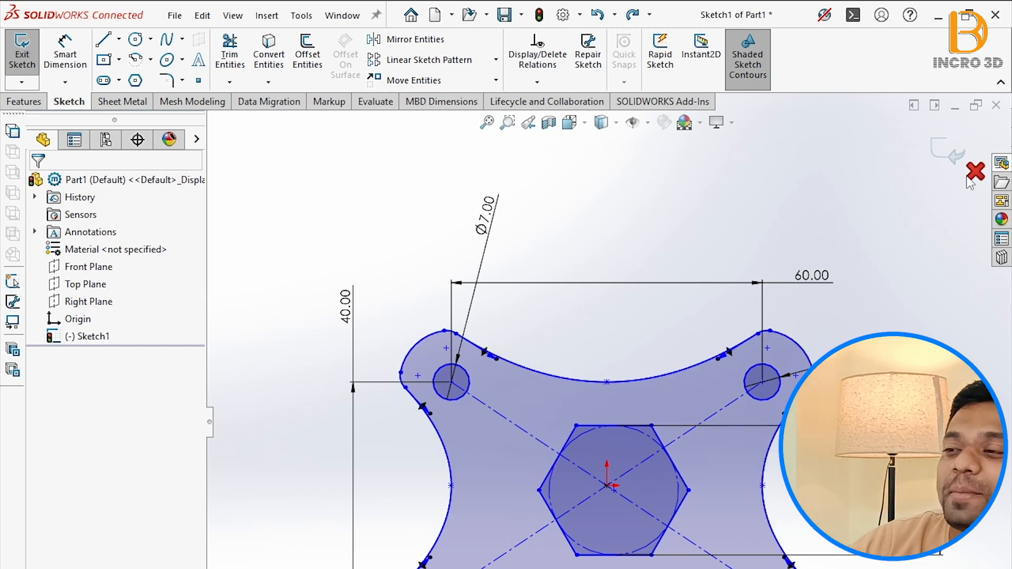
# Exit the sketch and start an Extruded Boss/Base from its profile.
pyautogui.click(958, 157)
pyautogui.moveTo(520, 568)
pyautogui.mouseDown(button='middle')
pyautogui.moveTo(427, 567)
pyautogui.moveTo(478, 559)
pyautogui.mouseUp(button='middle')
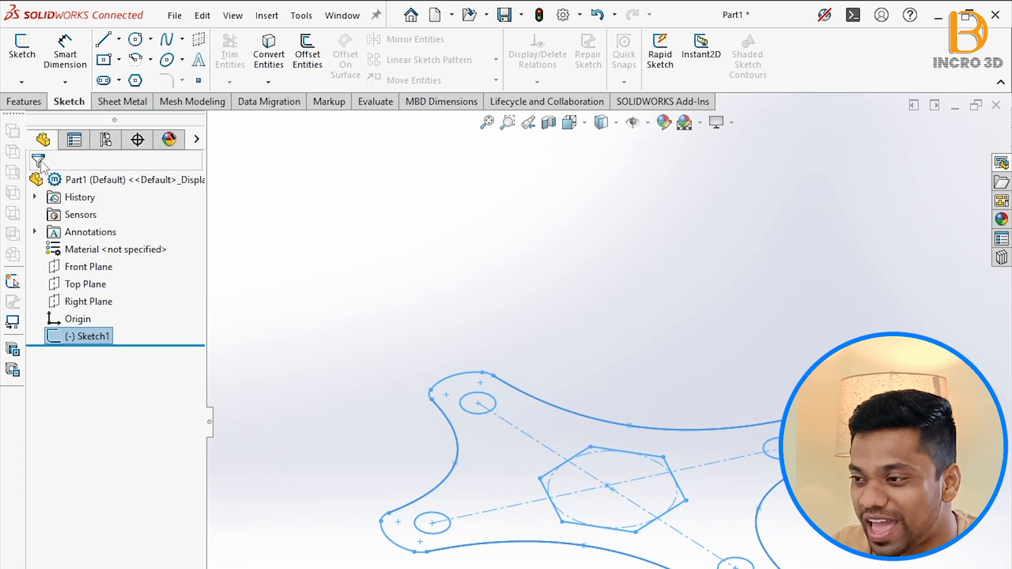
pyautogui.click(24, 101)
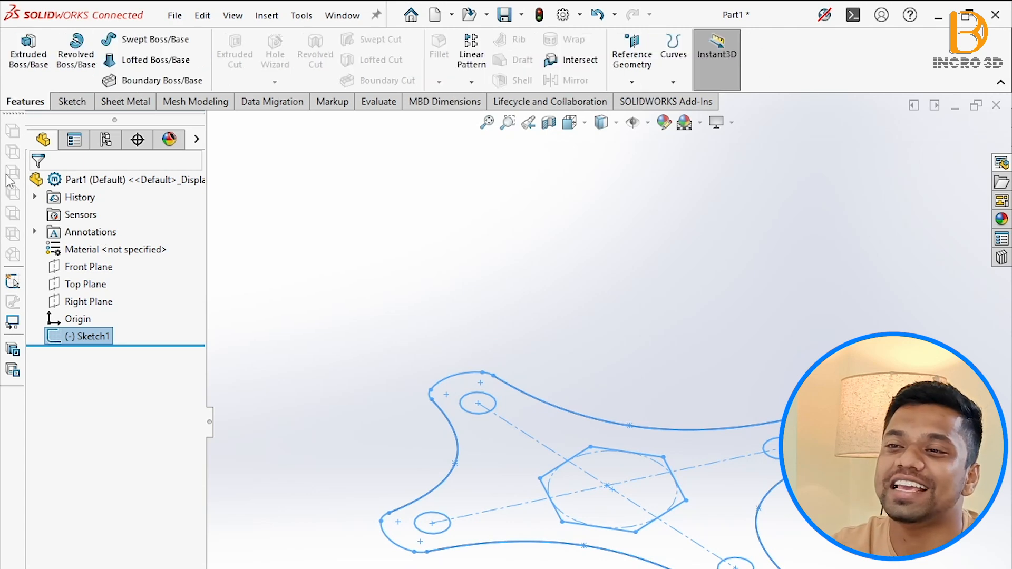
pyautogui.click(29, 52)
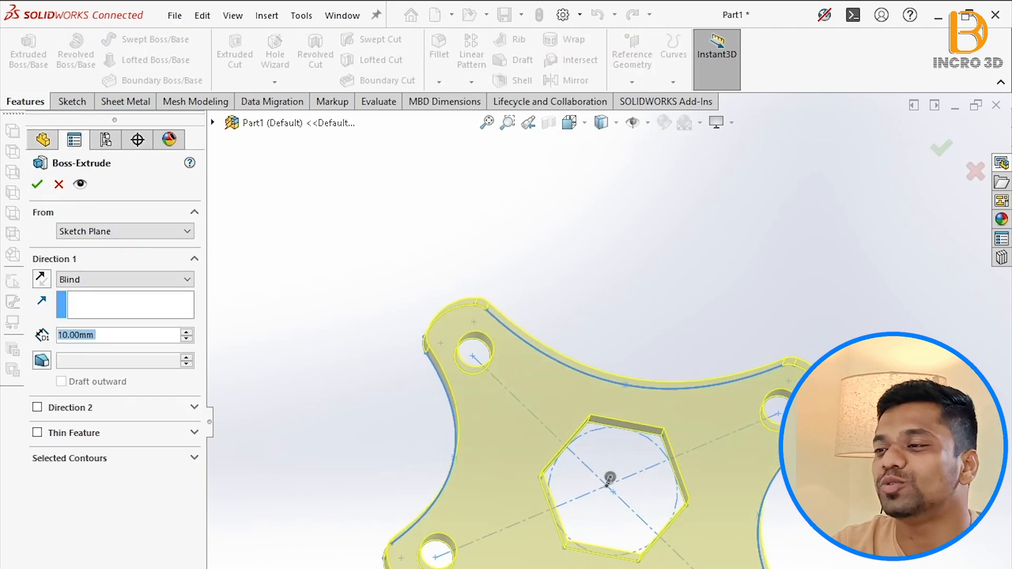